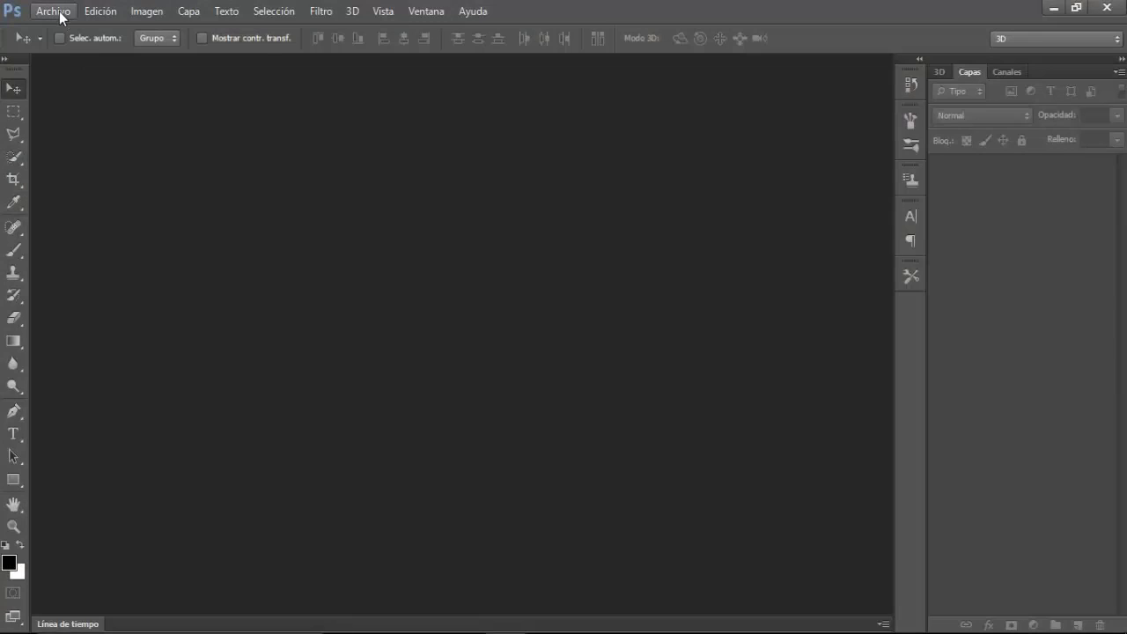
Open 3.jpg and 38.jpg together, keeping the wall image without colour management
{"action": "left_click", "coordinate": [53, 12]}
{"action": "left_click", "coordinate": [62, 49]}
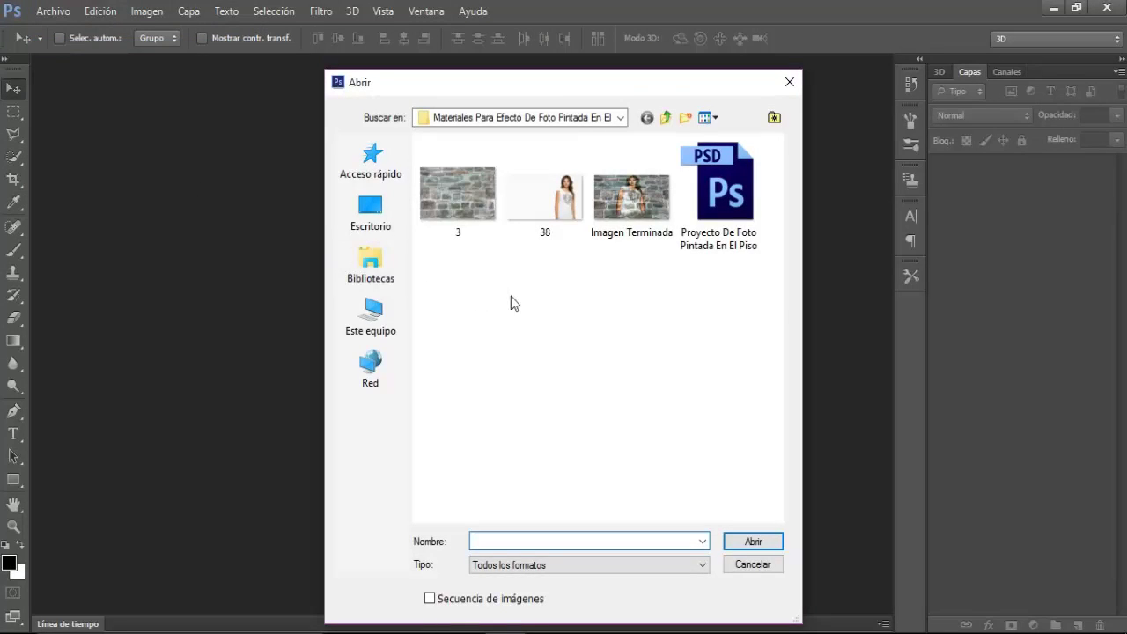
{"action": "left_click_drag", "start_coordinate": [553, 305], "coordinate": [449, 176]}
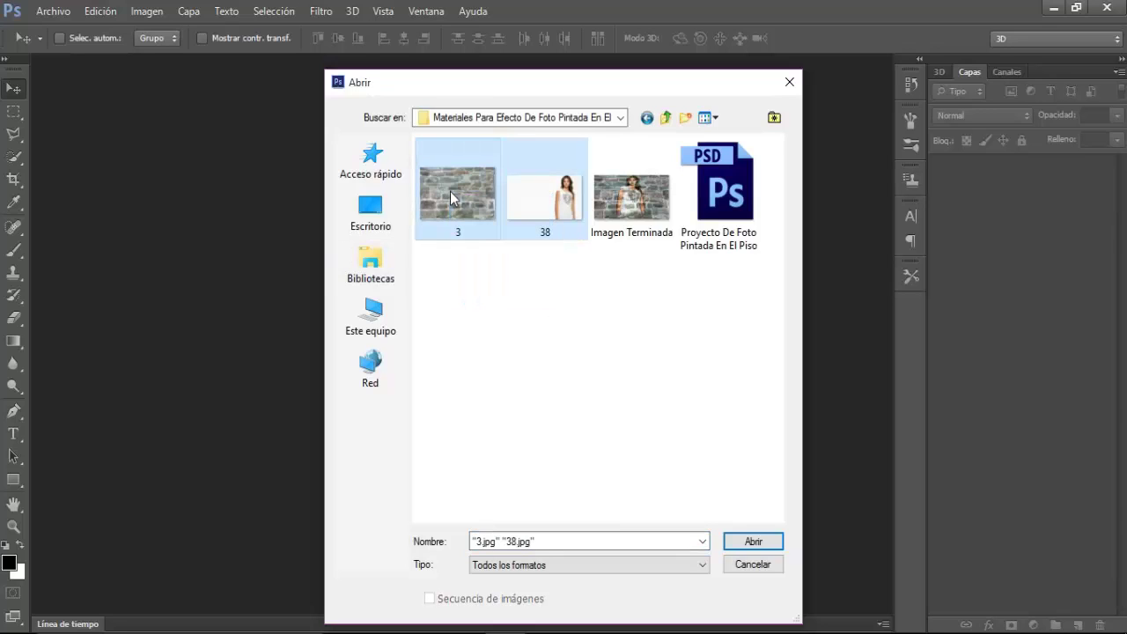
{"action": "left_click", "coordinate": [738, 541]}
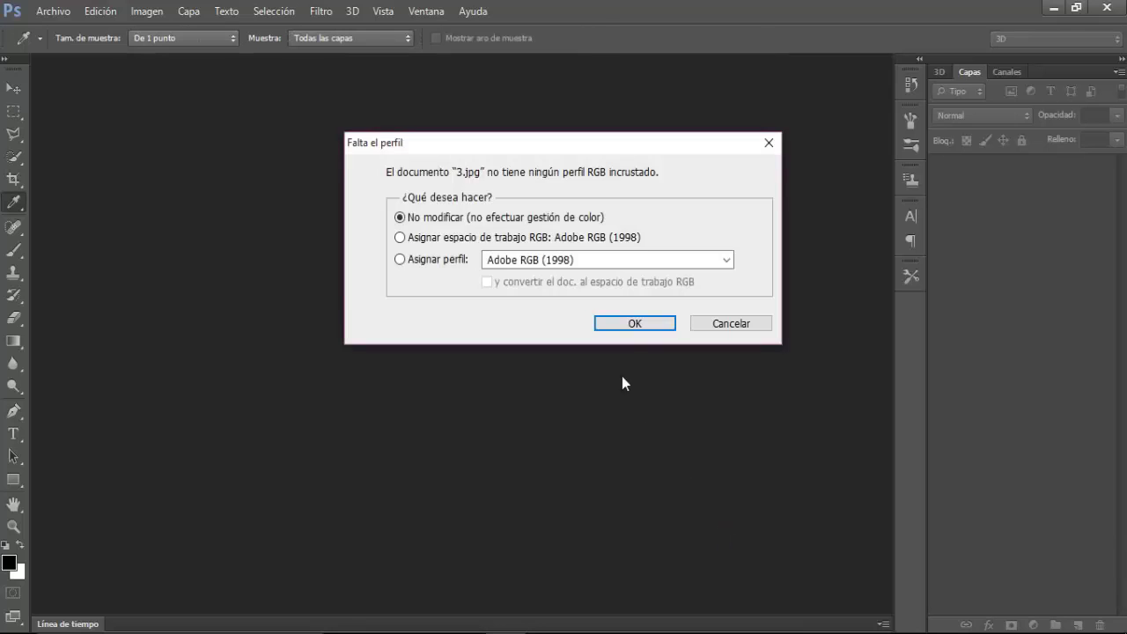
{"action": "left_click", "coordinate": [620, 331]}
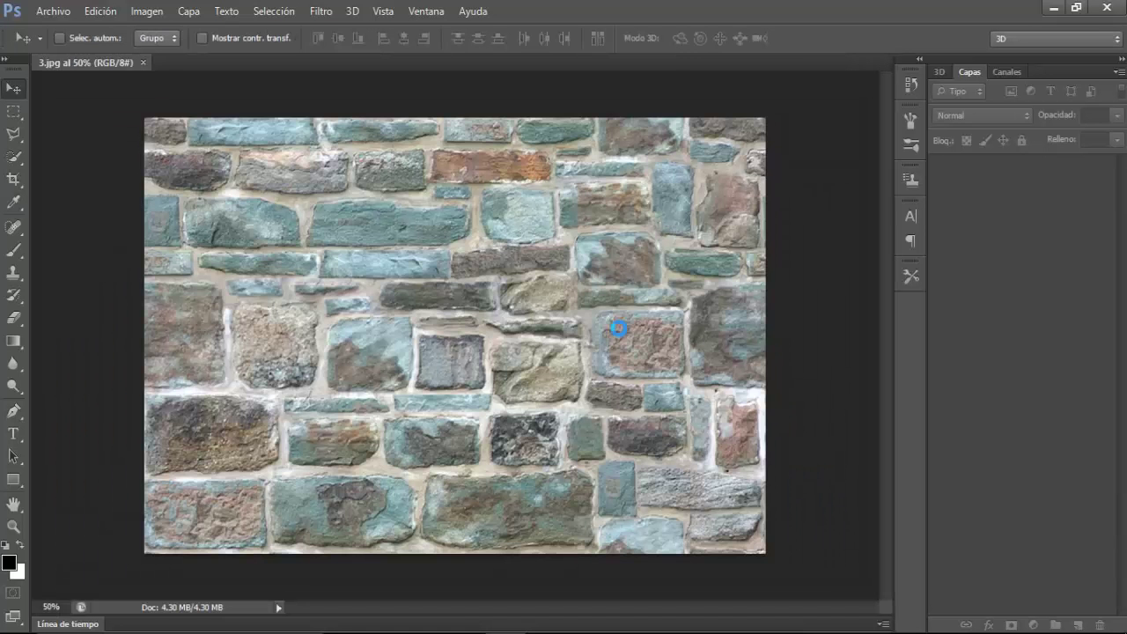
Place the 38.jpg woman onto 3.jpg as Capa 1, scaled to about 90.7% and shifted down-left
{"action": "left_click", "coordinate": [622, 324]}
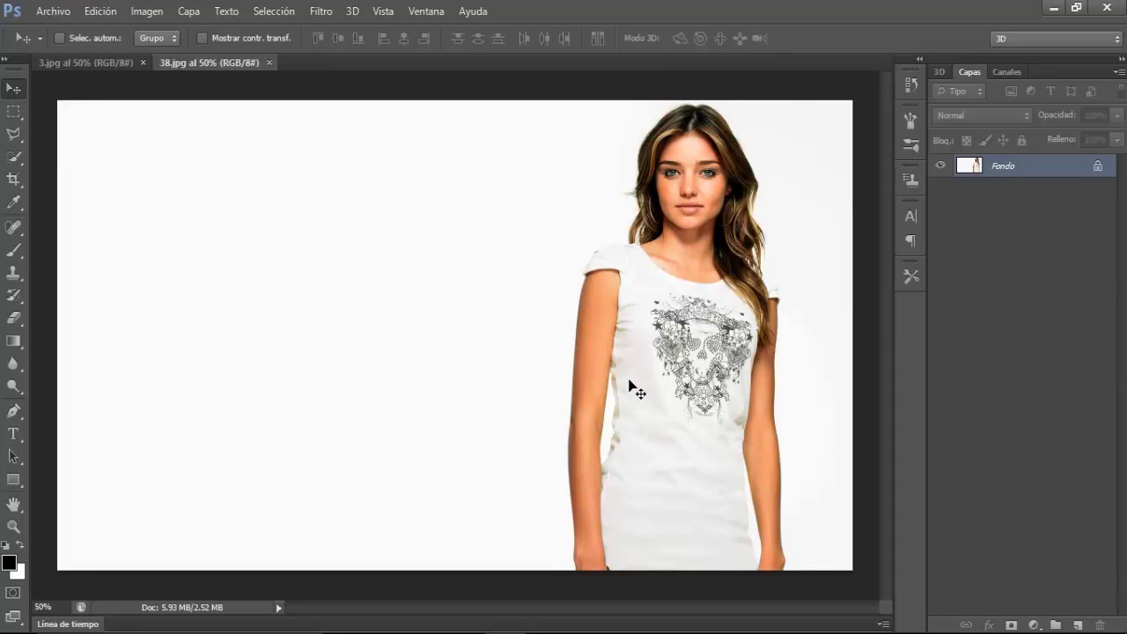
{"action": "mouse_move", "coordinate": [629, 389]}
{"action": "left_mouse_down"}
{"action": "mouse_move", "coordinate": [110, 70]}
{"action": "mouse_move", "coordinate": [444, 292]}
{"action": "left_mouse_up"}
{"action": "left_click_drag", "start_coordinate": [501, 320], "coordinate": [501, 321]}
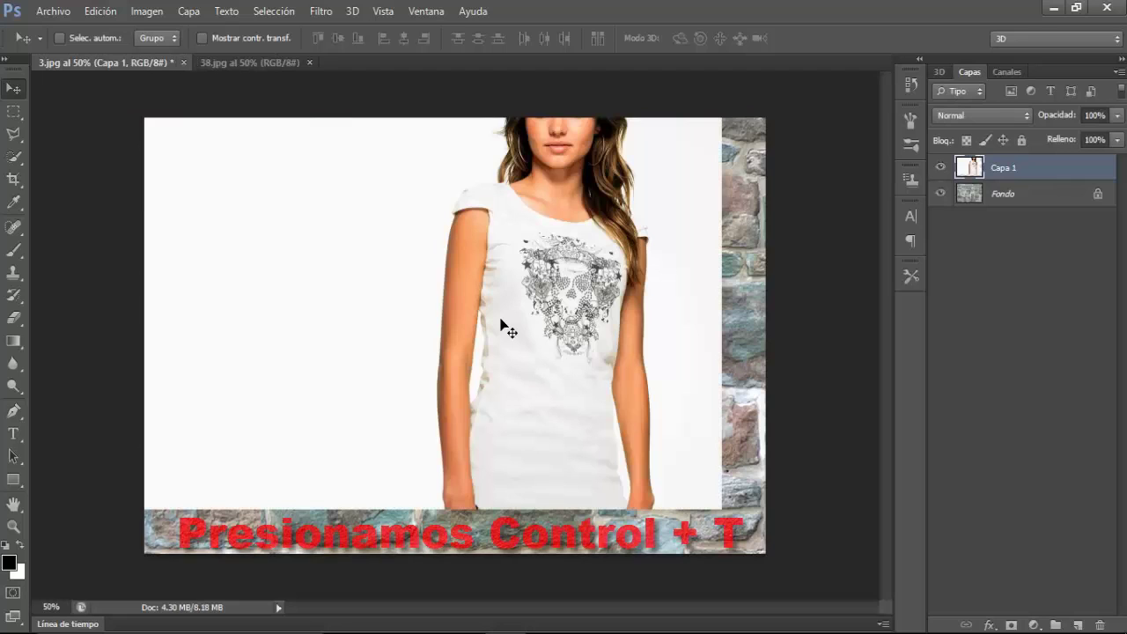
{"action": "key", "text": "ctrl+t"}
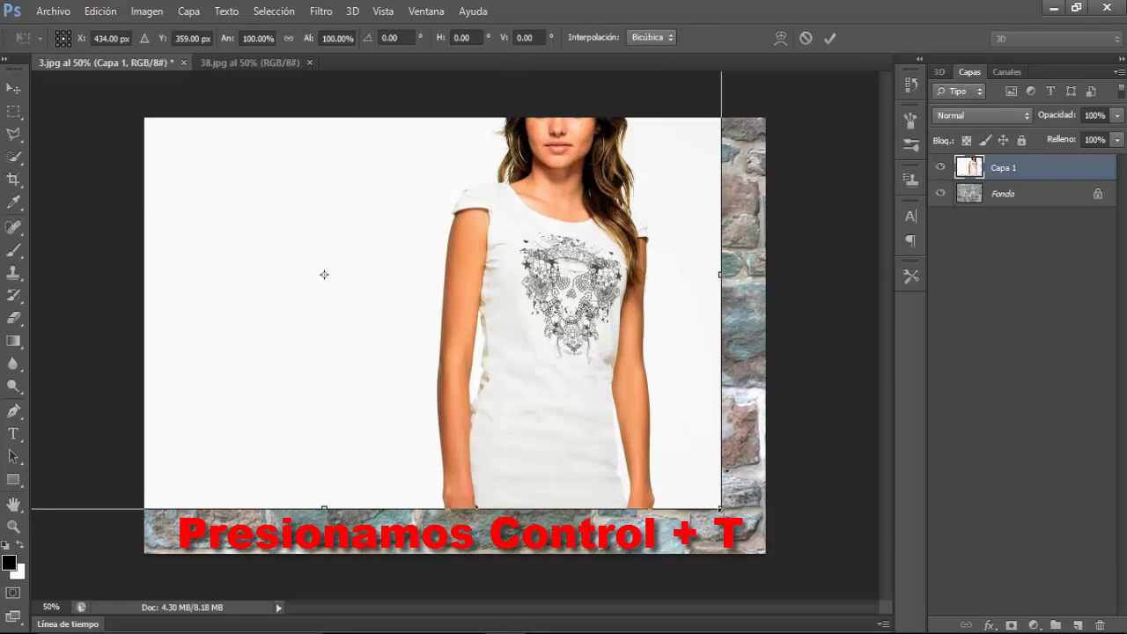
{"action": "left_click_drag", "start_coordinate": [720, 508], "coordinate": [649, 449]}
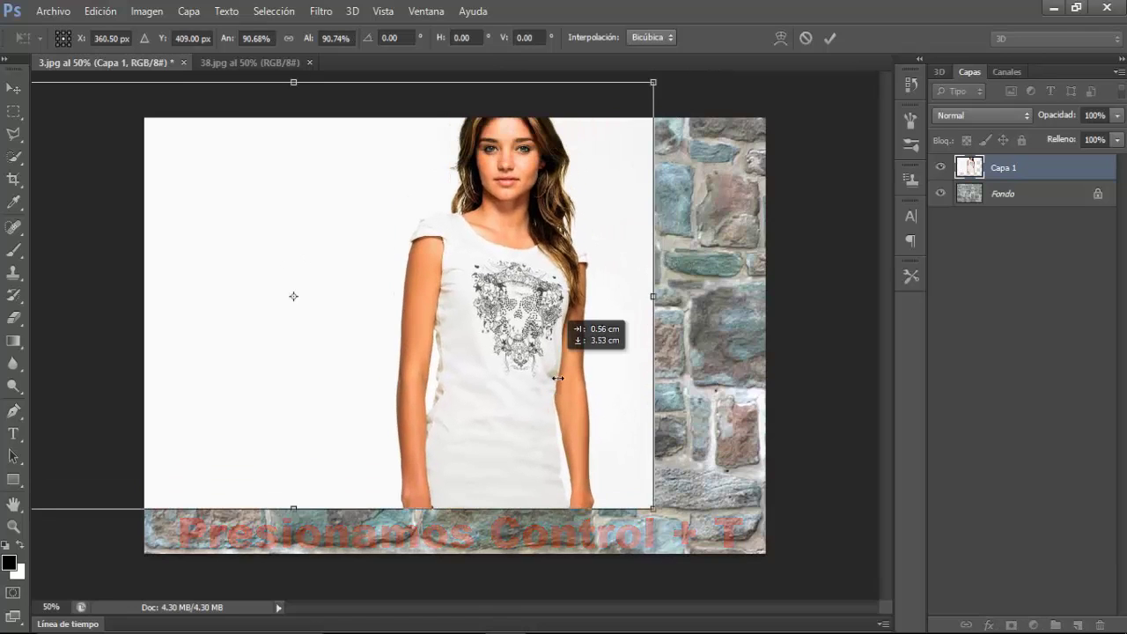
{"action": "left_click_drag", "start_coordinate": [559, 378], "coordinate": [553, 390]}
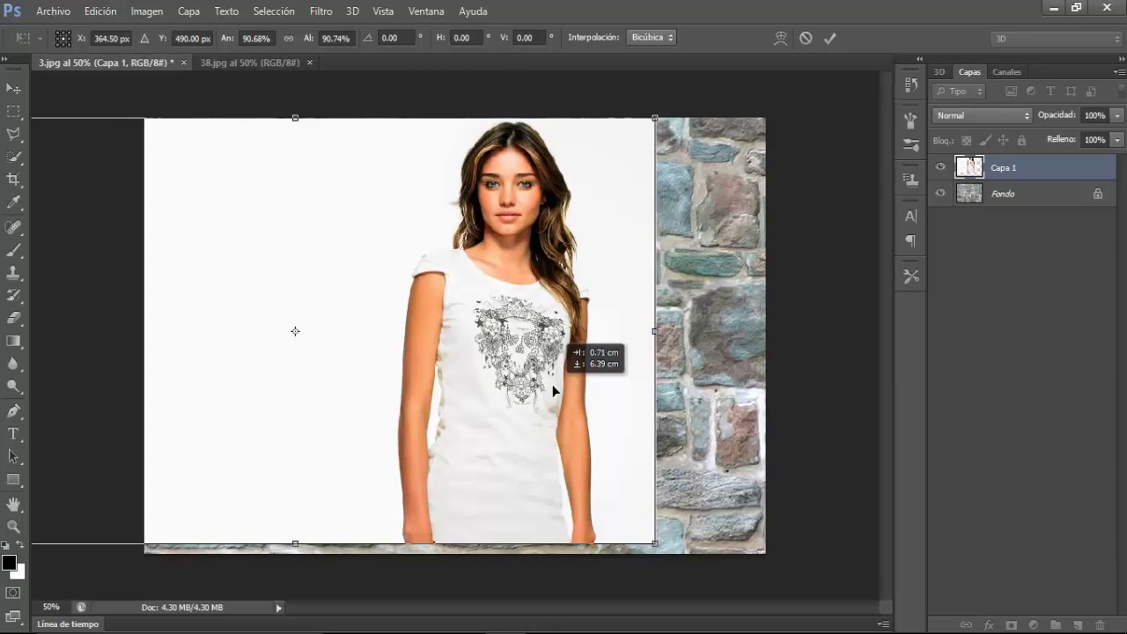
{"action": "left_click_drag", "start_coordinate": [553, 385], "coordinate": [534, 391]}
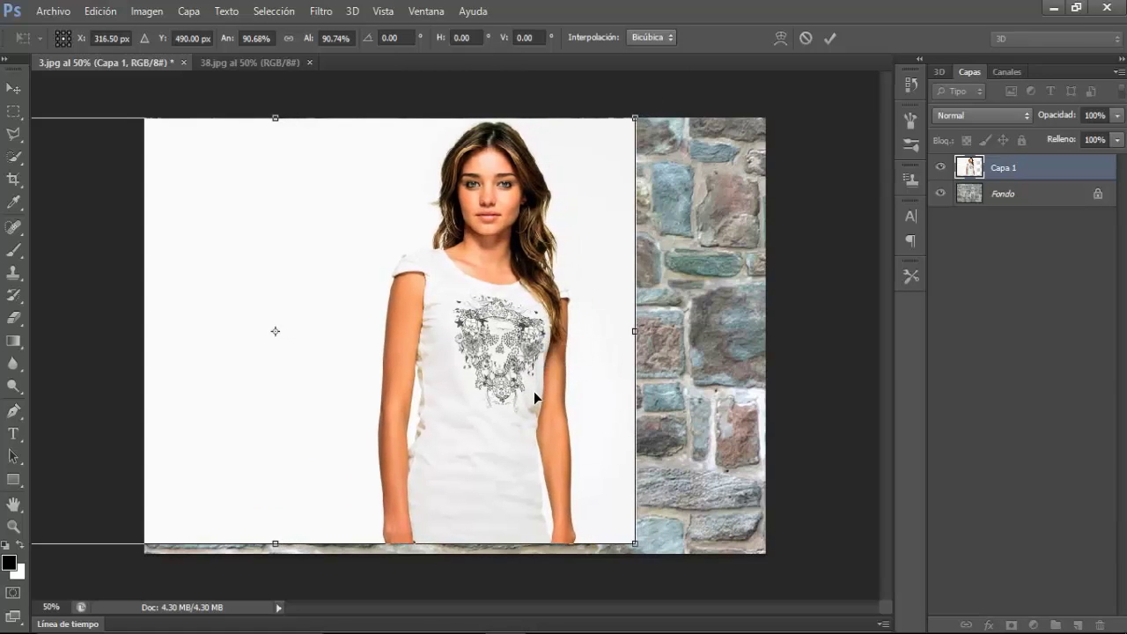
Commit the transform and select the woman's figure with Quick Selection at brush size 29
{"action": "left_click", "coordinate": [832, 44]}
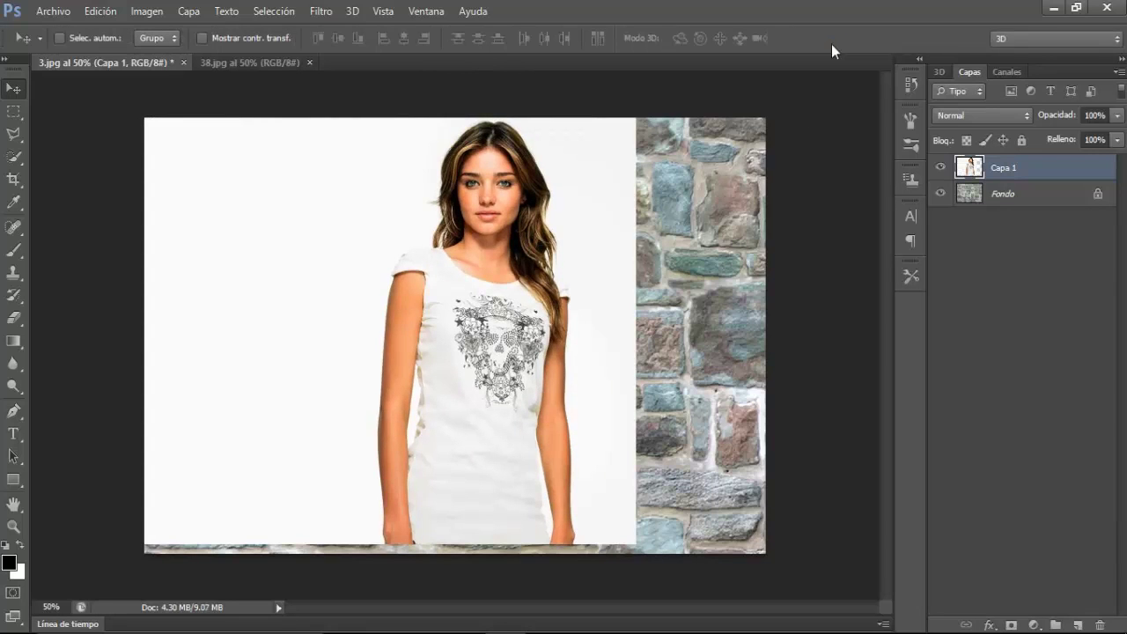
{"action": "left_click", "coordinate": [26, 156]}
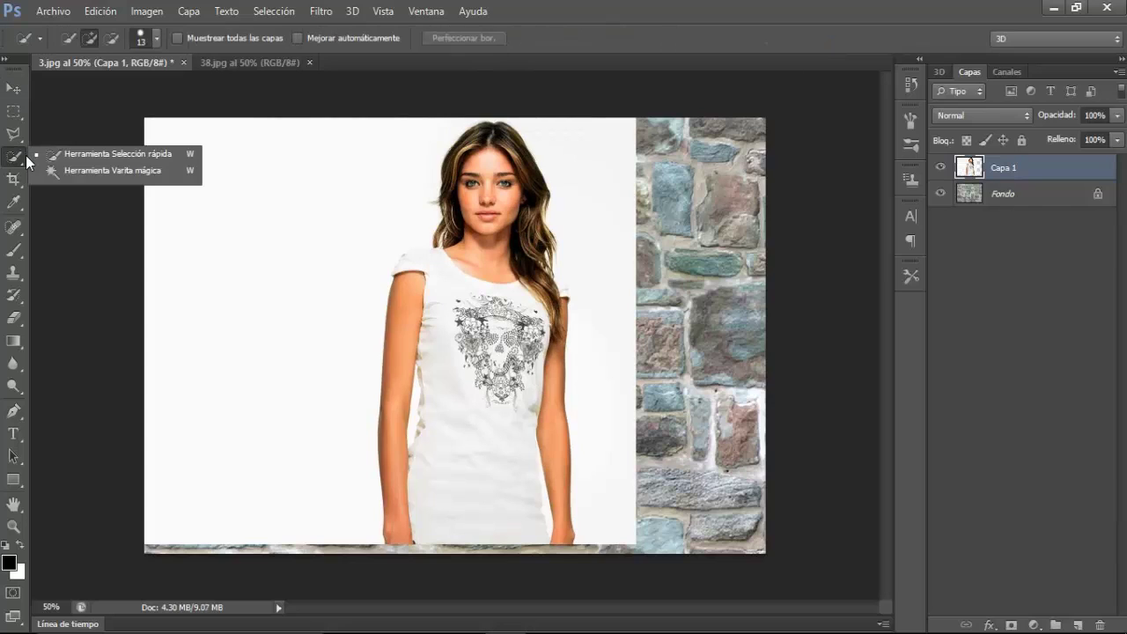
{"action": "left_click", "coordinate": [93, 155]}
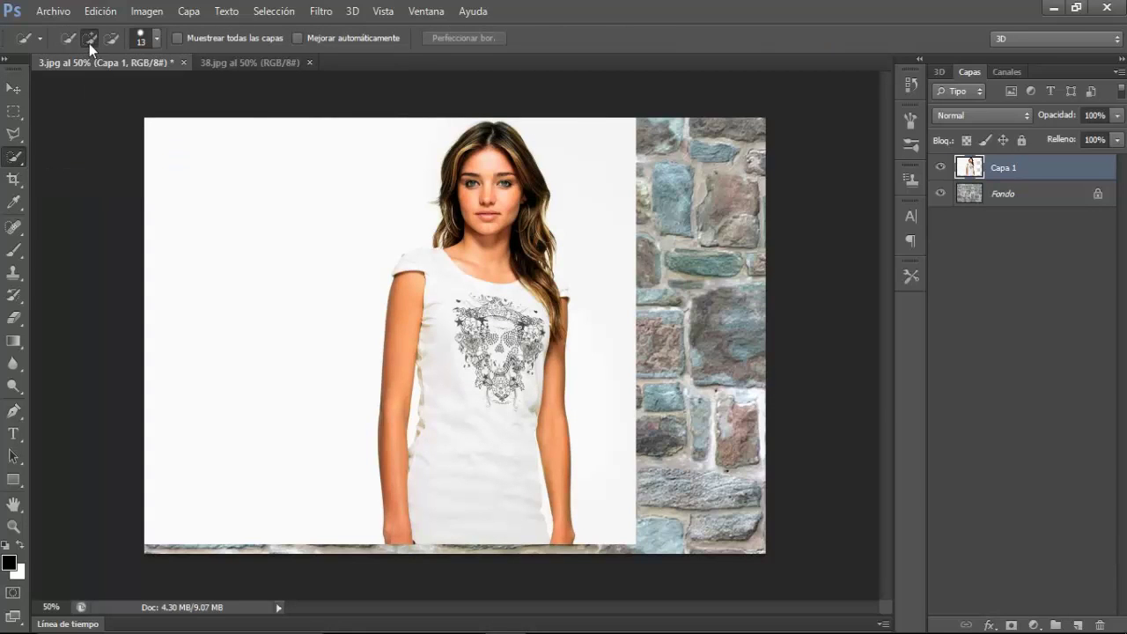
{"action": "right_click", "coordinate": [456, 373], "text": "alt"}
{"action": "mouse_move", "coordinate": [467, 397]}
{"action": "left_mouse_down"}
{"action": "mouse_move", "coordinate": [482, 247]}
{"action": "mouse_move", "coordinate": [556, 310]}
{"action": "mouse_move", "coordinate": [565, 413]}
{"action": "left_mouse_up"}
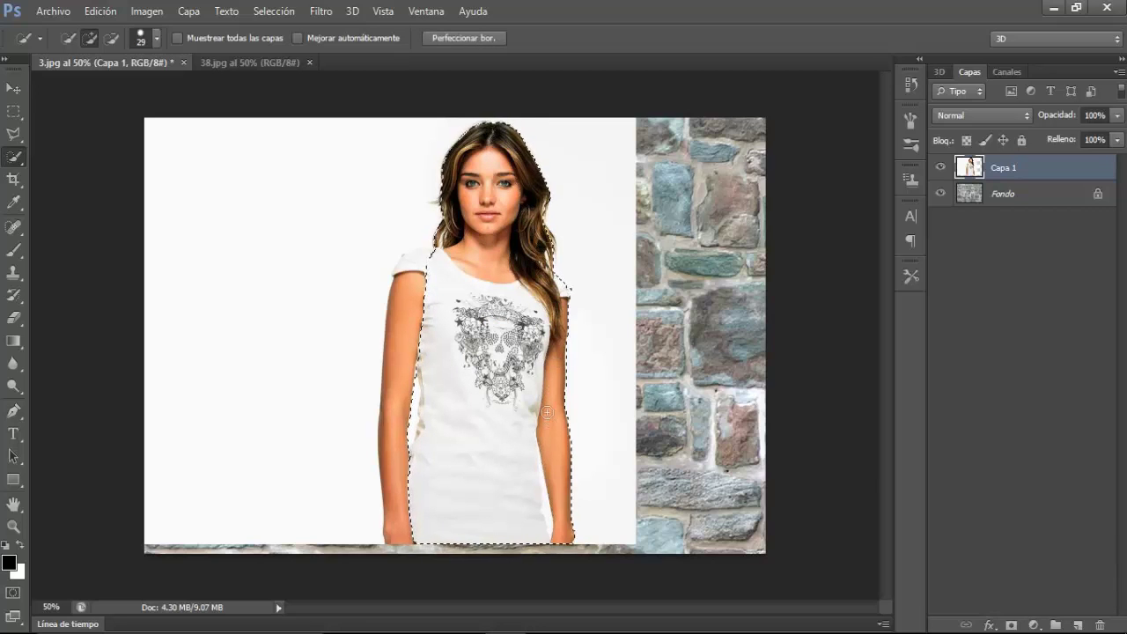
{"action": "left_click_drag", "start_coordinate": [398, 282], "coordinate": [393, 422]}
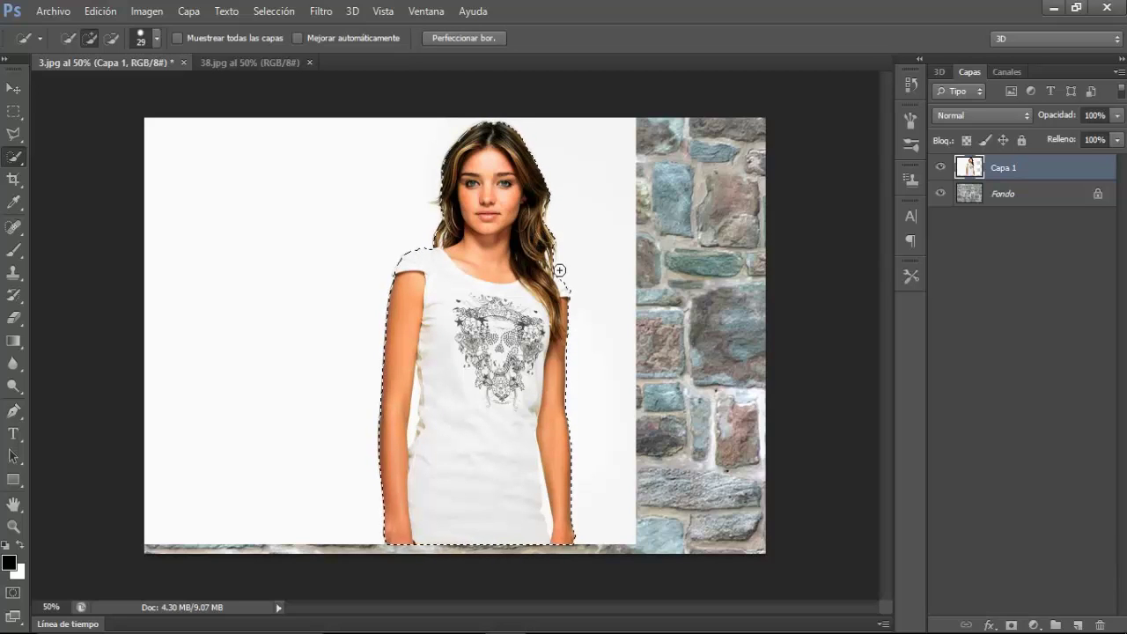
Refine the woman's selection edge with a 3.1 px radius
{"action": "left_click", "coordinate": [454, 40]}
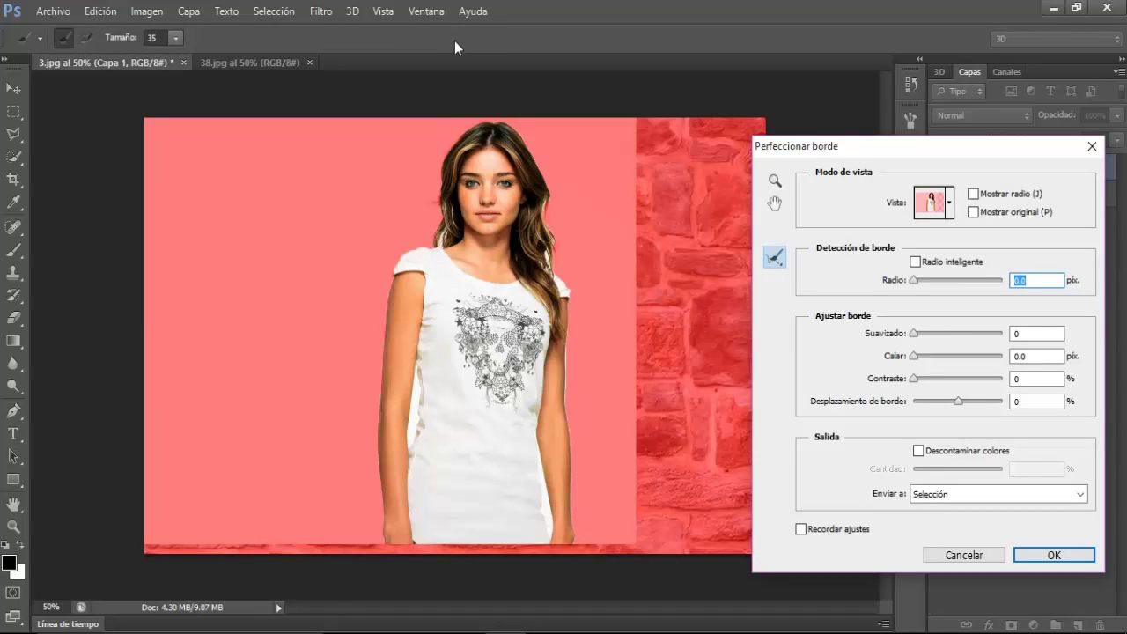
{"action": "left_click_drag", "start_coordinate": [915, 280], "coordinate": [956, 280]}
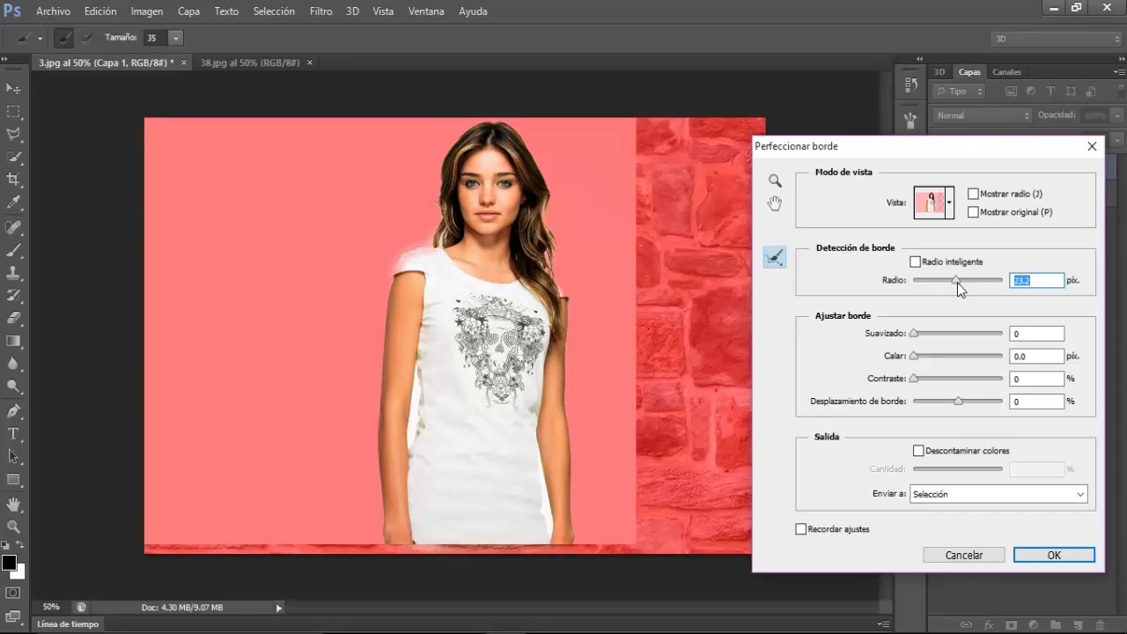
{"action": "left_click_drag", "start_coordinate": [958, 282], "coordinate": [930, 289]}
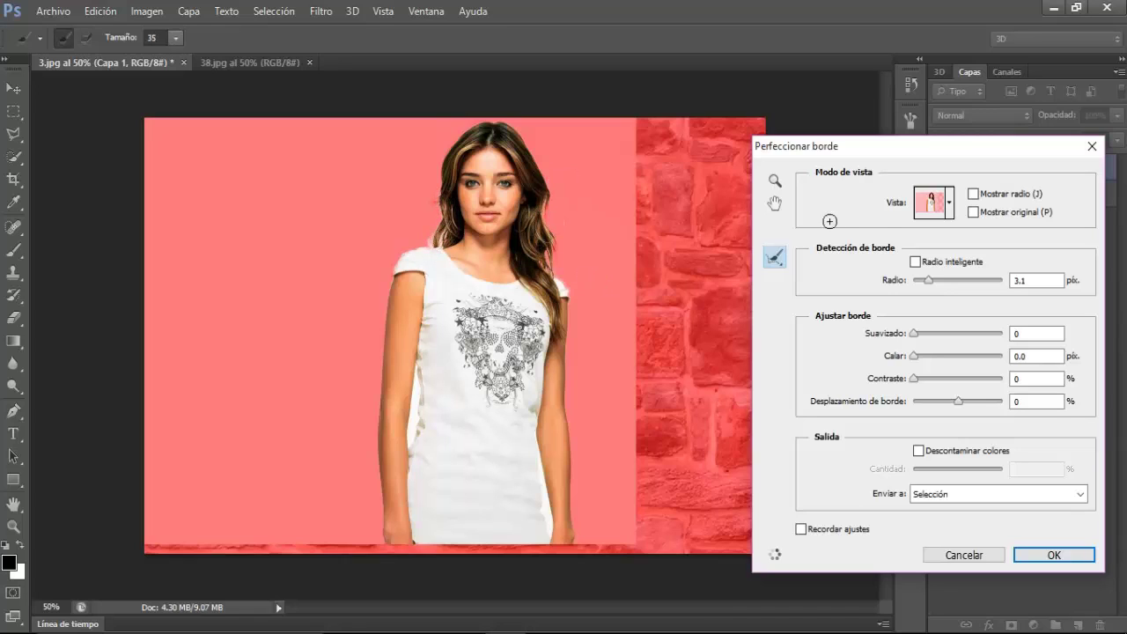
{"action": "left_click", "coordinate": [1053, 555]}
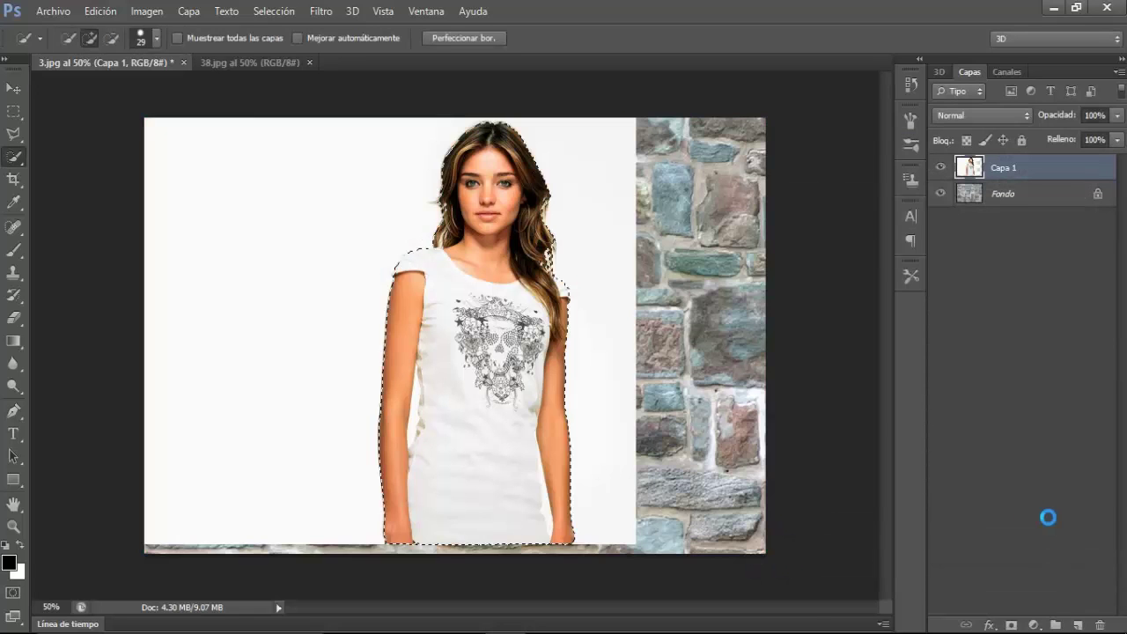
Subtract the background gap beside her left arm with a 21 px brush, then return to Add mode
{"action": "right_click", "coordinate": [431, 427], "text": "alt"}
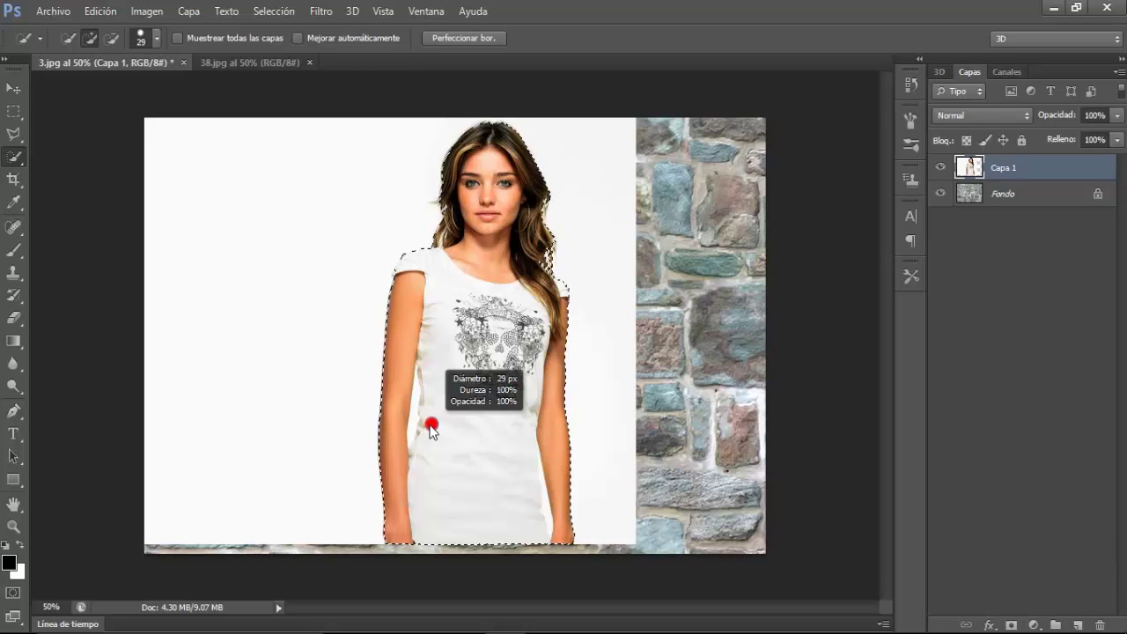
{"action": "right_click", "coordinate": [428, 427], "text": "alt"}
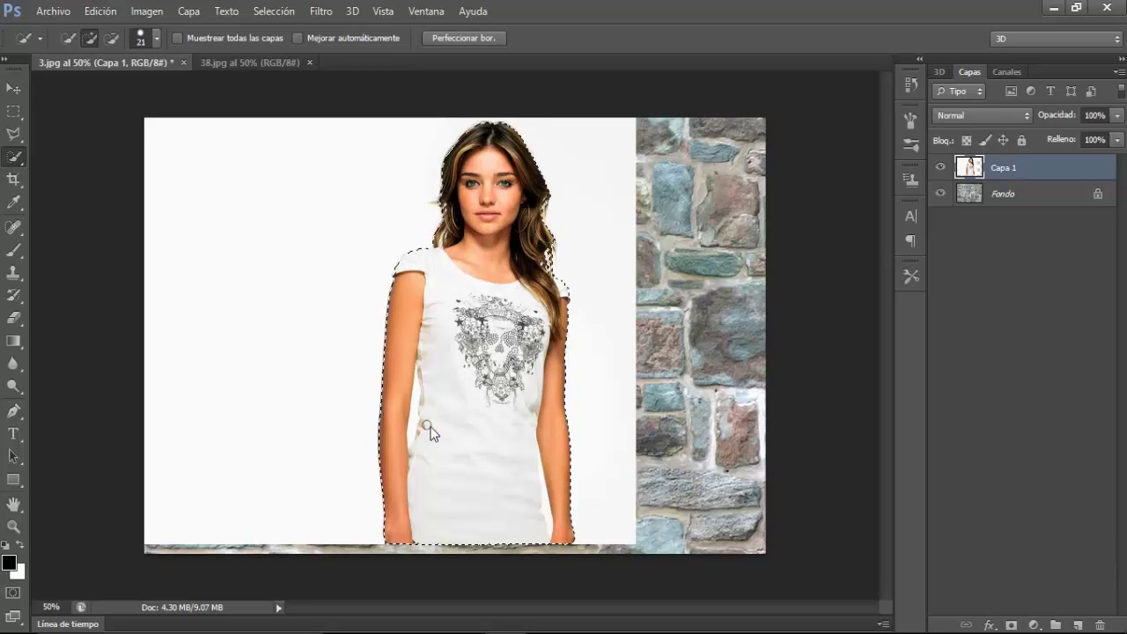
{"action": "left_click", "coordinate": [112, 39]}
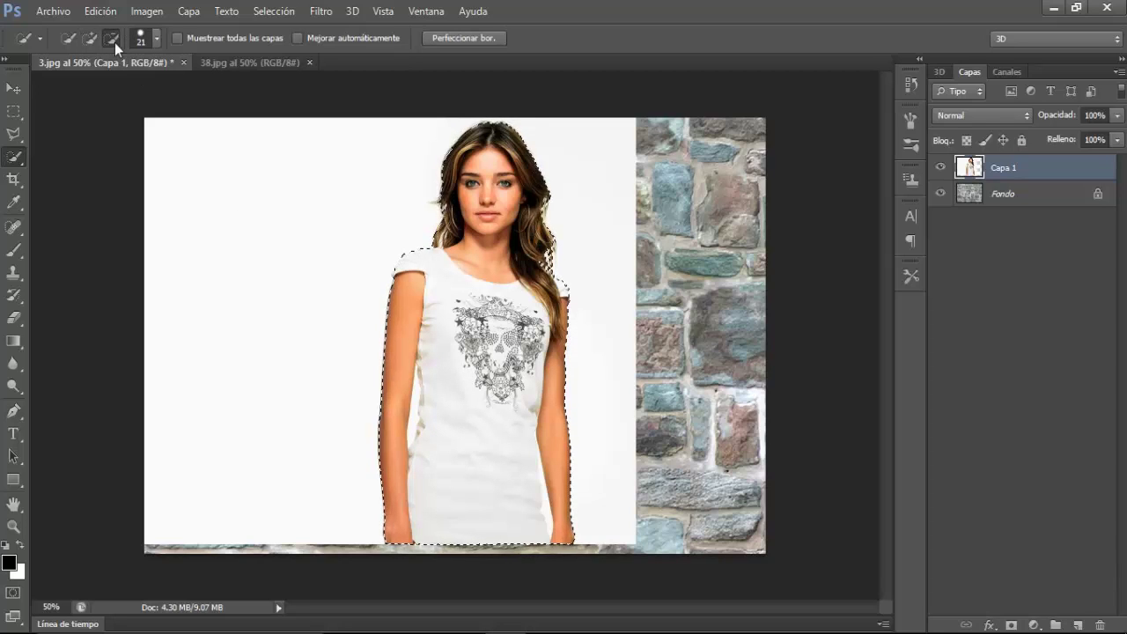
{"action": "left_click_drag", "start_coordinate": [410, 434], "coordinate": [418, 394]}
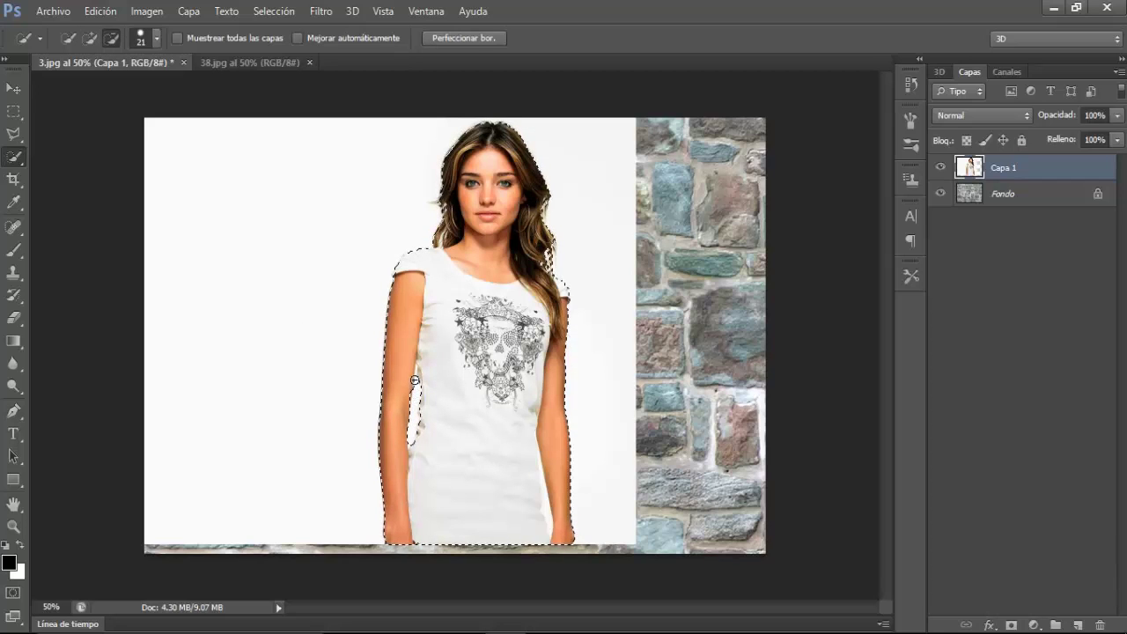
{"action": "left_click_drag", "start_coordinate": [419, 394], "coordinate": [421, 393]}
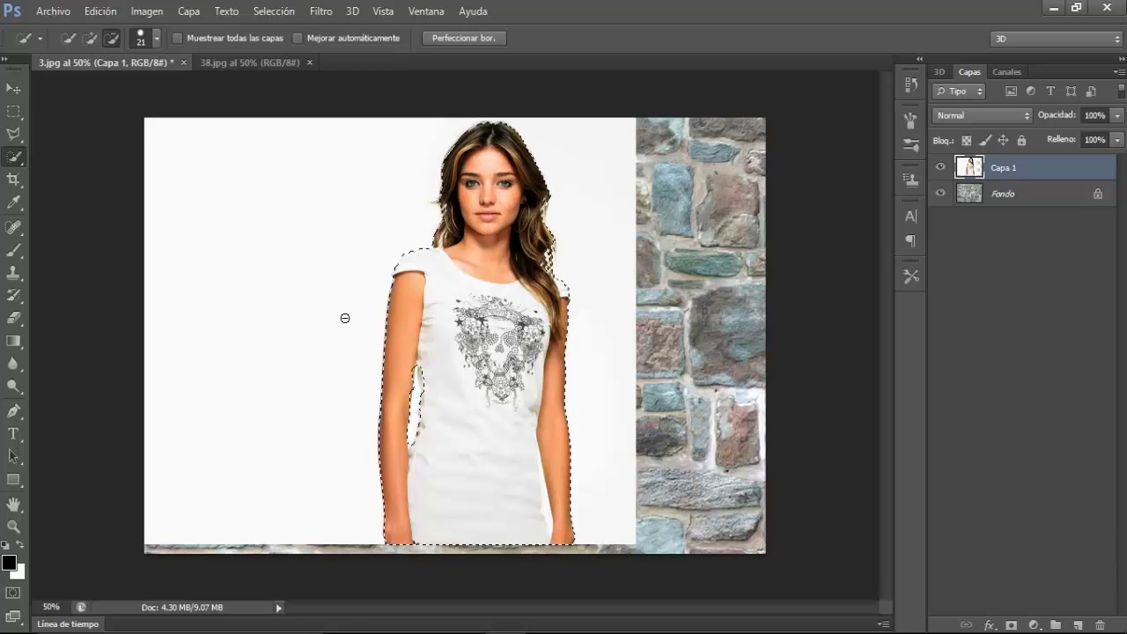
{"action": "left_click", "coordinate": [90, 37]}
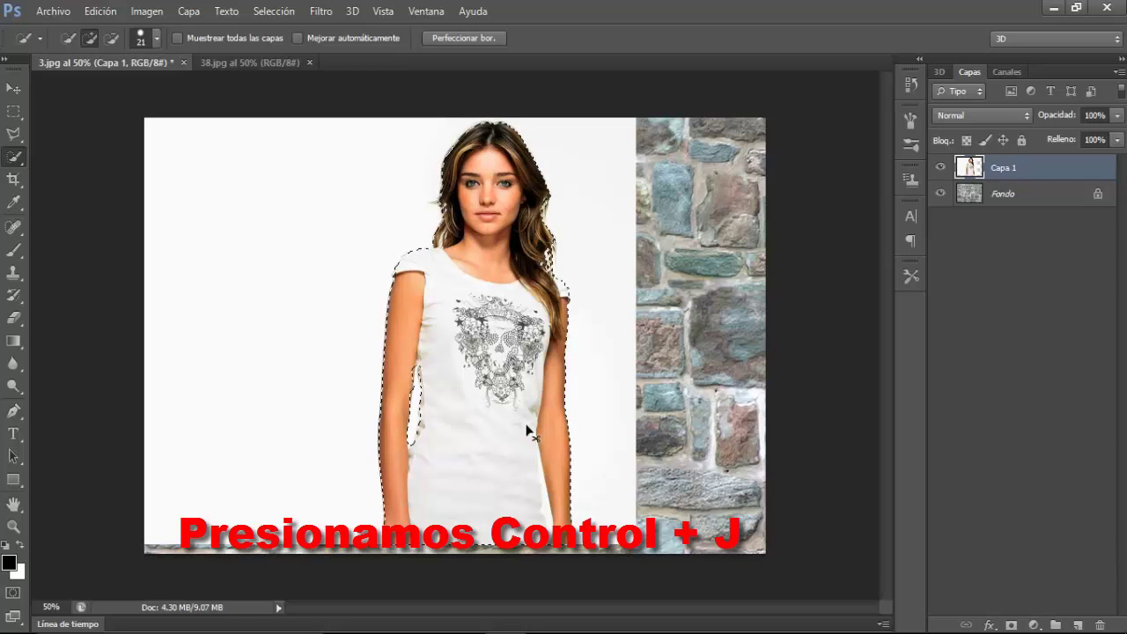
Copy the selected woman to Capa 2, hide Capa 1, and set Capa 2 to Superponer
{"action": "key", "text": "ctrl+j"}
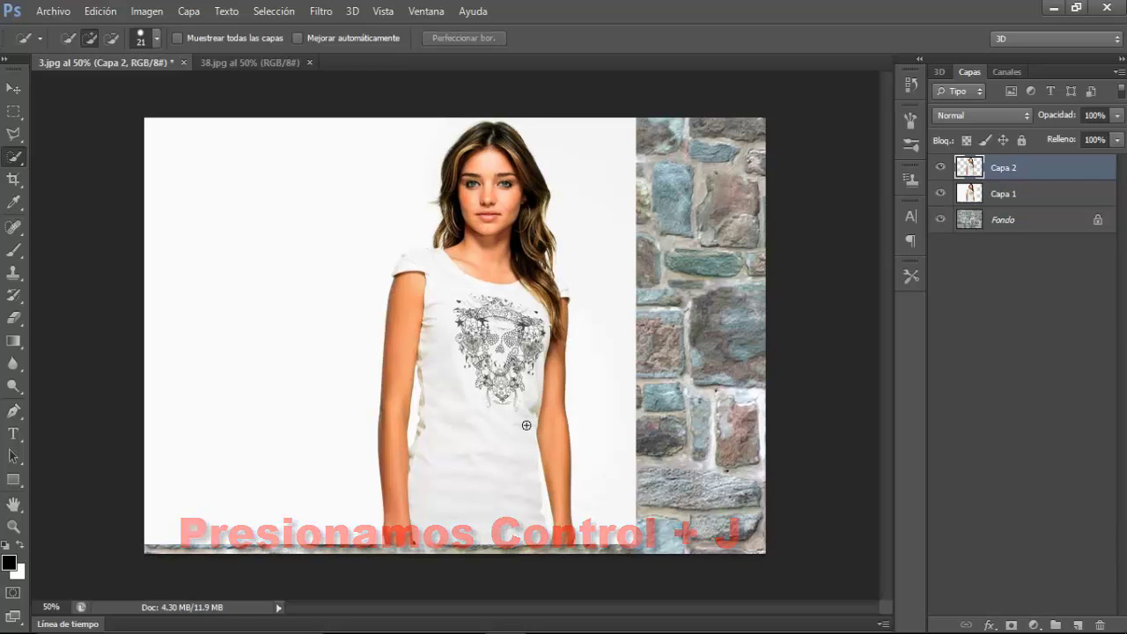
{"action": "left_click", "coordinate": [940, 194]}
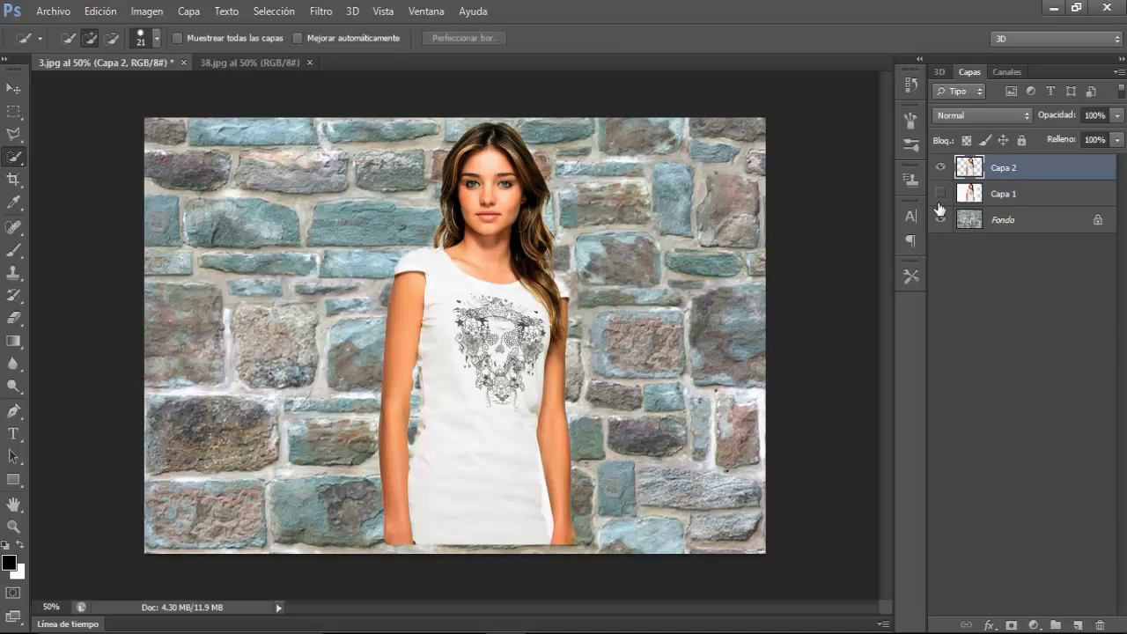
{"action": "left_click", "coordinate": [961, 119]}
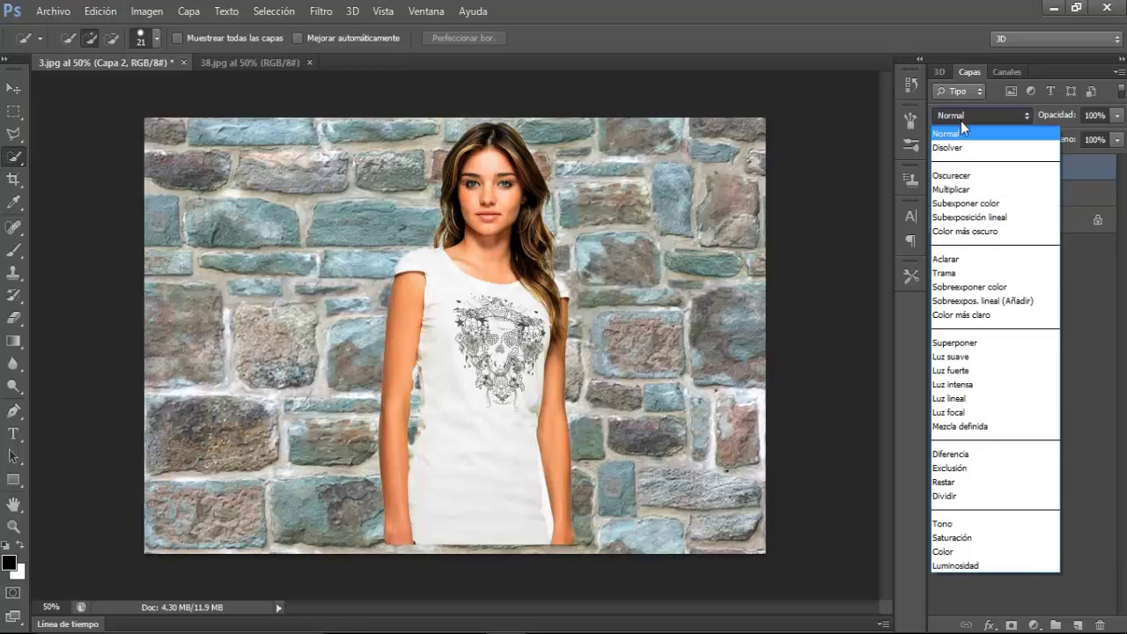
{"action": "left_click", "coordinate": [953, 342]}
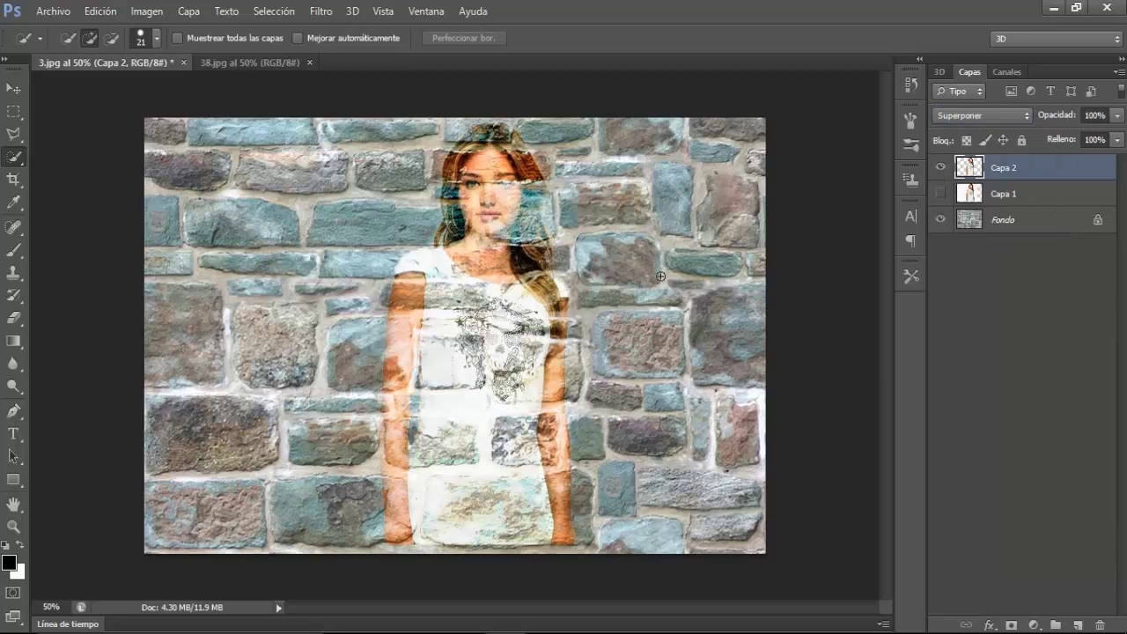
Apply Bordes añadidos to Capa 2 with thickness 10, intensity 3 and posterization 6
{"action": "left_click", "coordinate": [322, 12]}
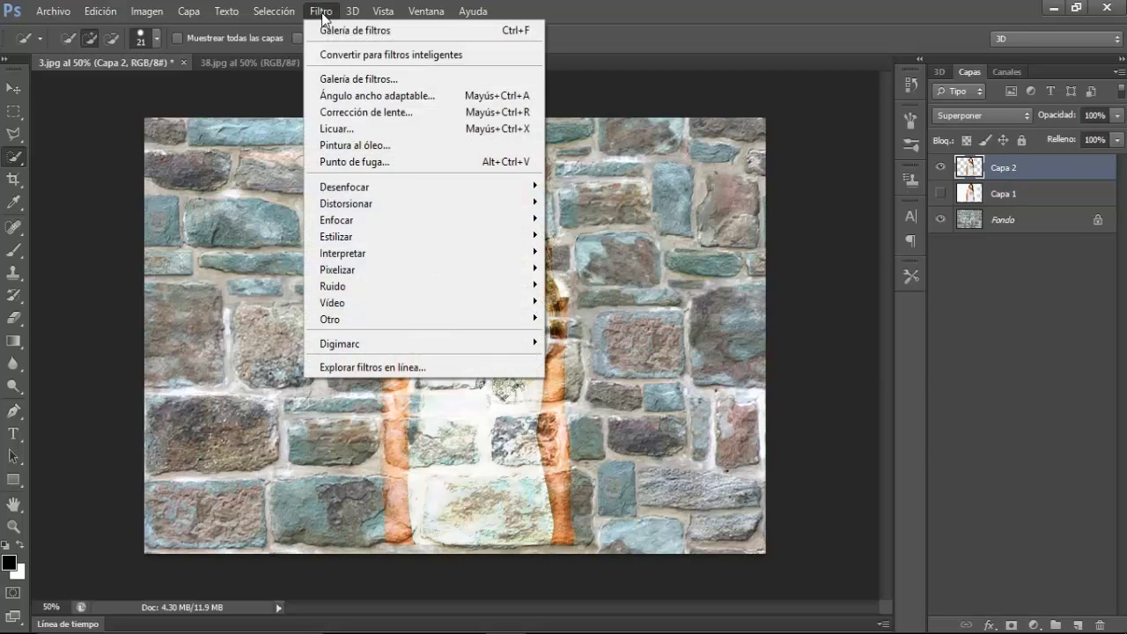
{"action": "left_click", "coordinate": [348, 81]}
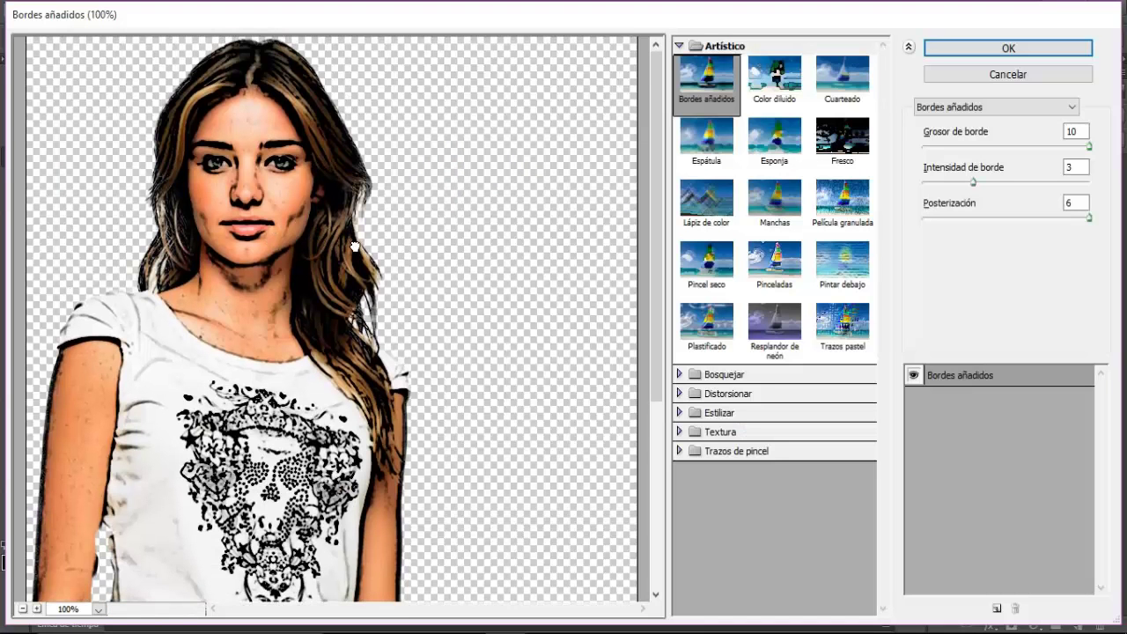
{"action": "double_click", "coordinate": [1070, 132]}
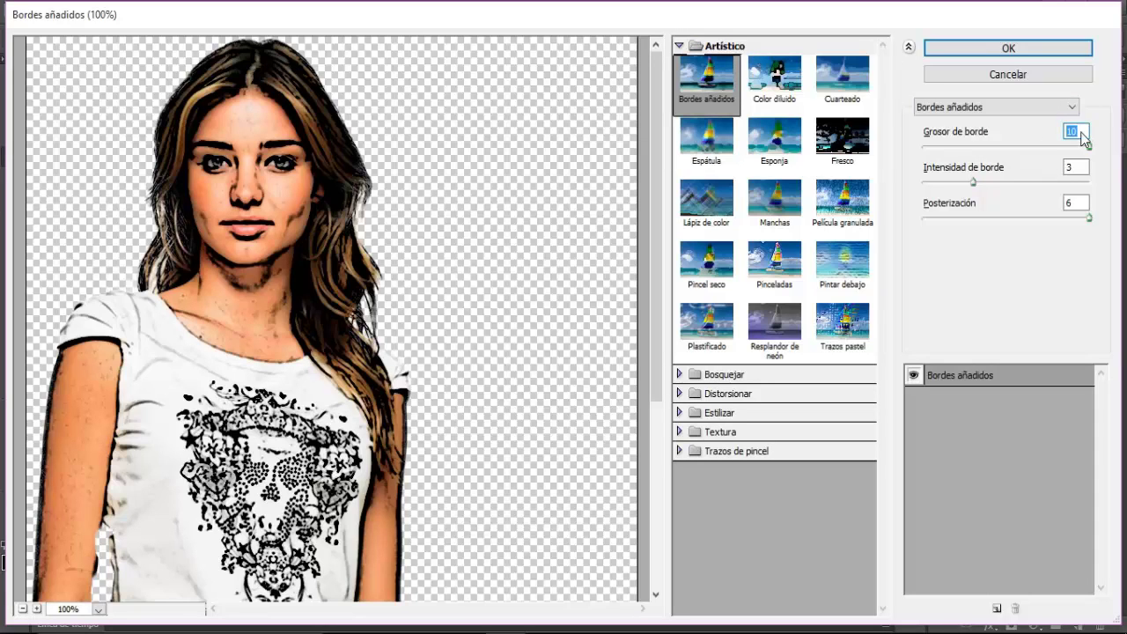
{"action": "key", "text": "Tab"}
{"action": "key", "text": "Tab"}
{"action": "left_click", "coordinate": [989, 56]}
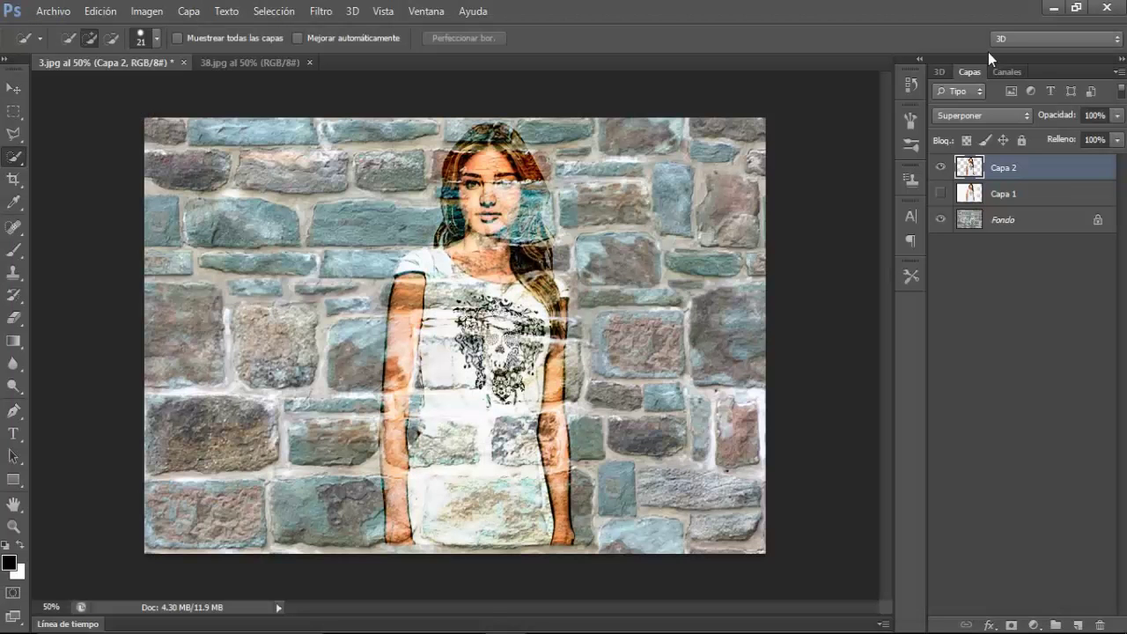
Apply Levels to the Fondo wall layer with input values 50, 1.16 and 242
{"action": "left_click", "coordinate": [1006, 226]}
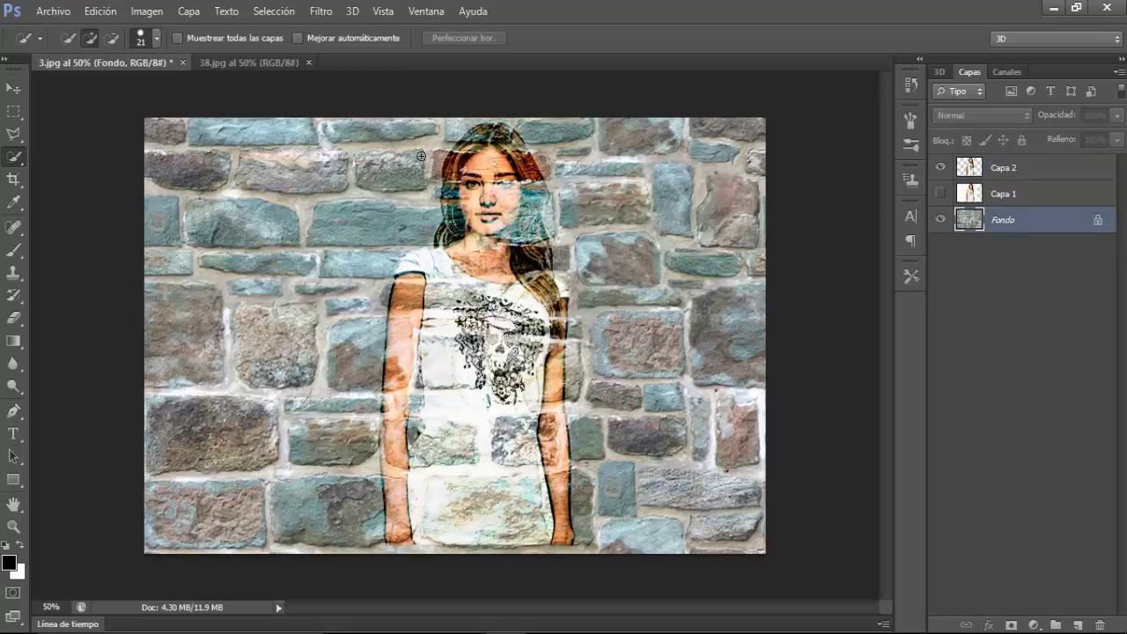
{"action": "left_click", "coordinate": [105, 15]}
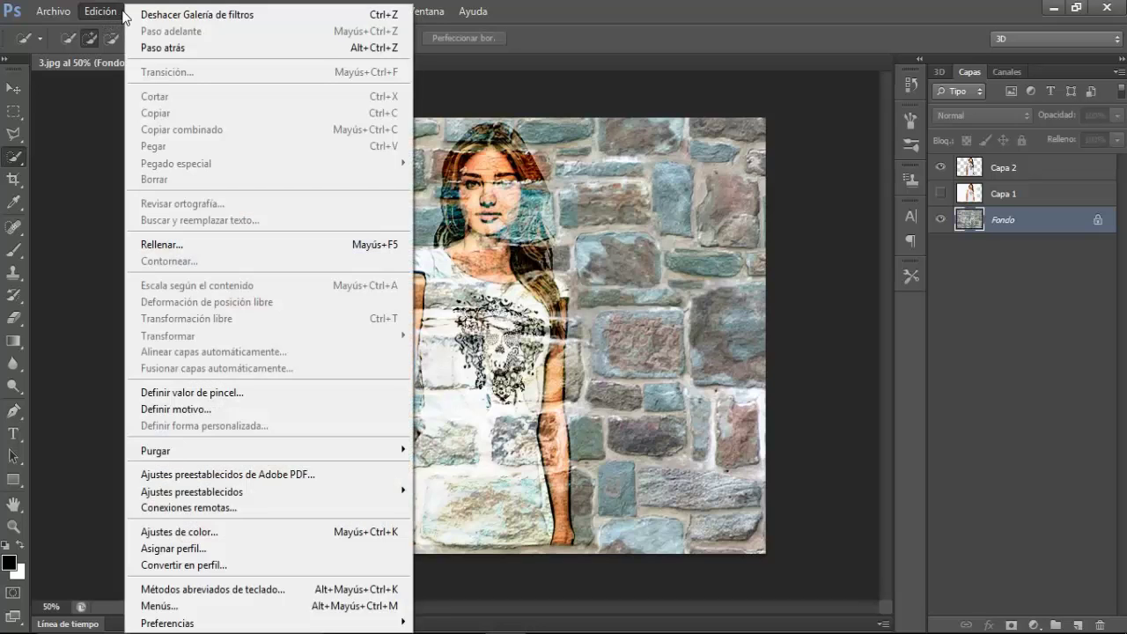
{"action": "left_click", "coordinate": [126, 15]}
{"action": "left_click", "coordinate": [147, 11]}
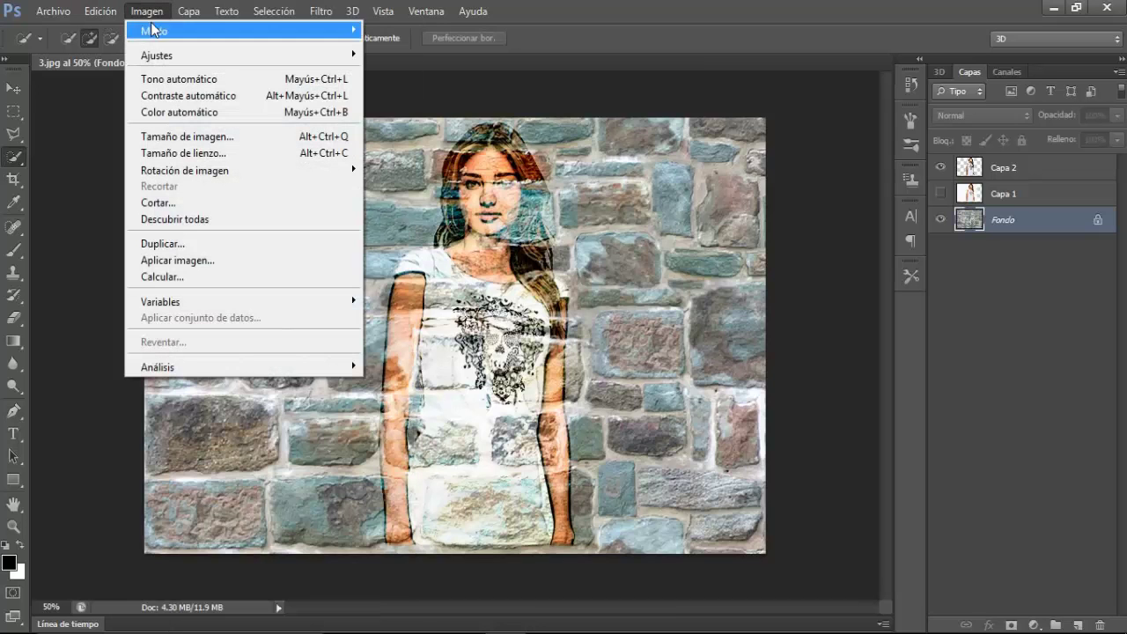
{"action": "mouse_move", "coordinate": [156, 54]}
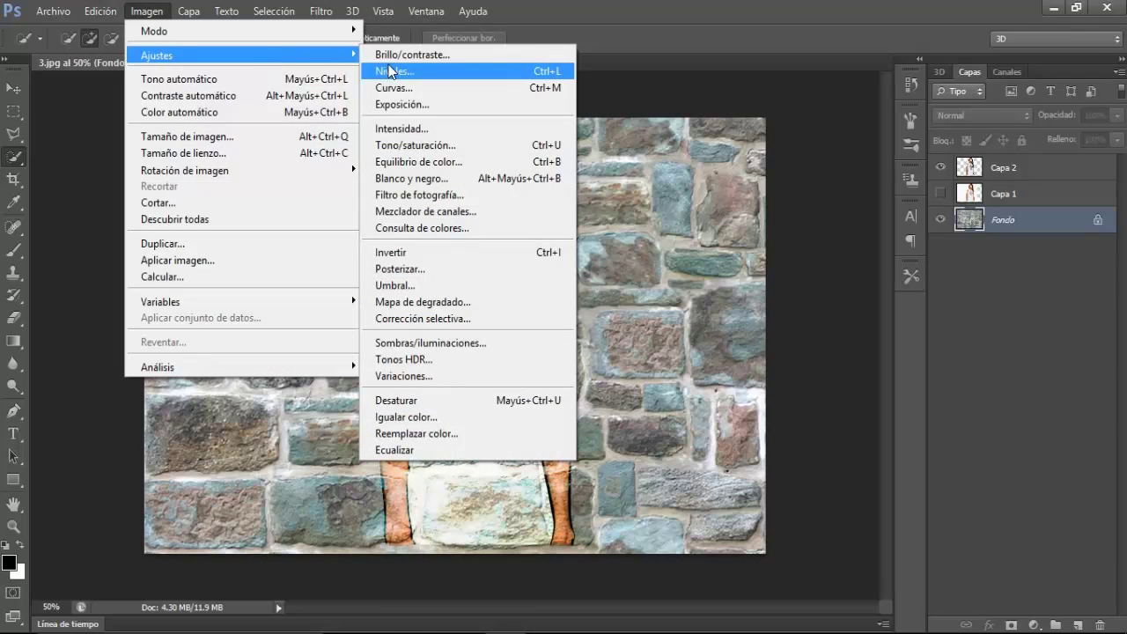
{"action": "left_click", "coordinate": [399, 72]}
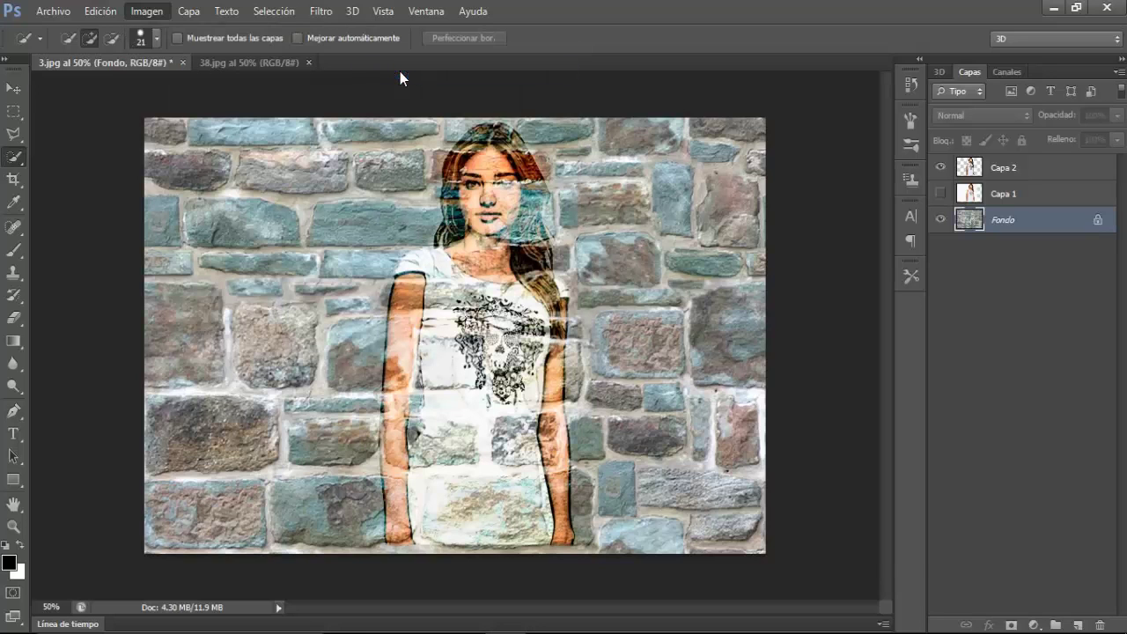
{"action": "left_click_drag", "start_coordinate": [679, 250], "coordinate": [739, 244]}
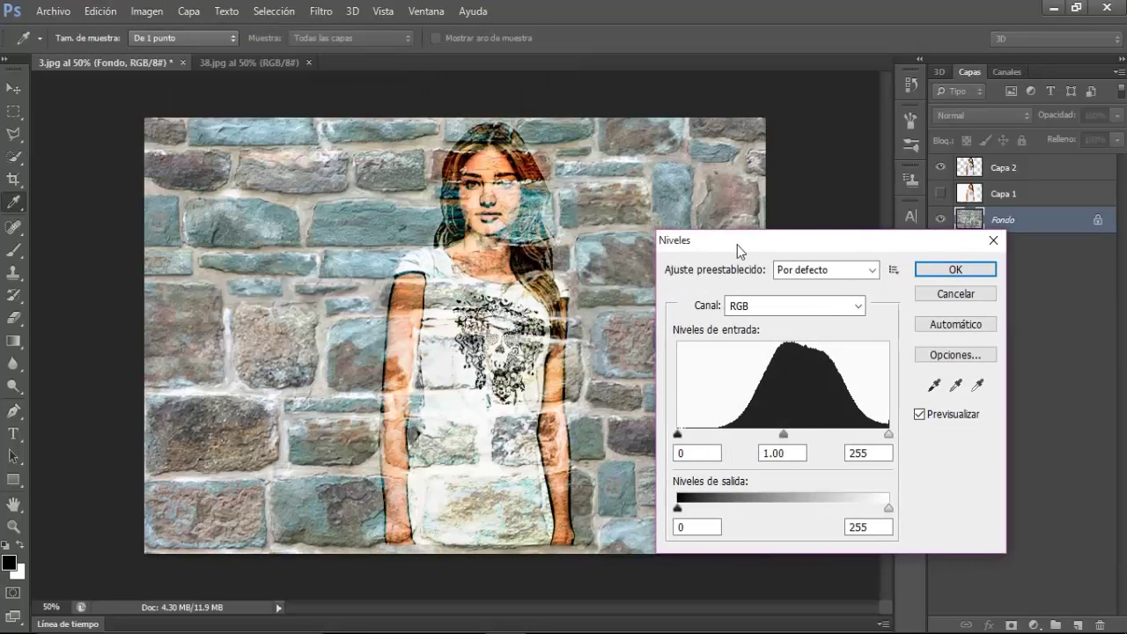
{"action": "left_click_drag", "start_coordinate": [682, 433], "coordinate": [710, 434]}
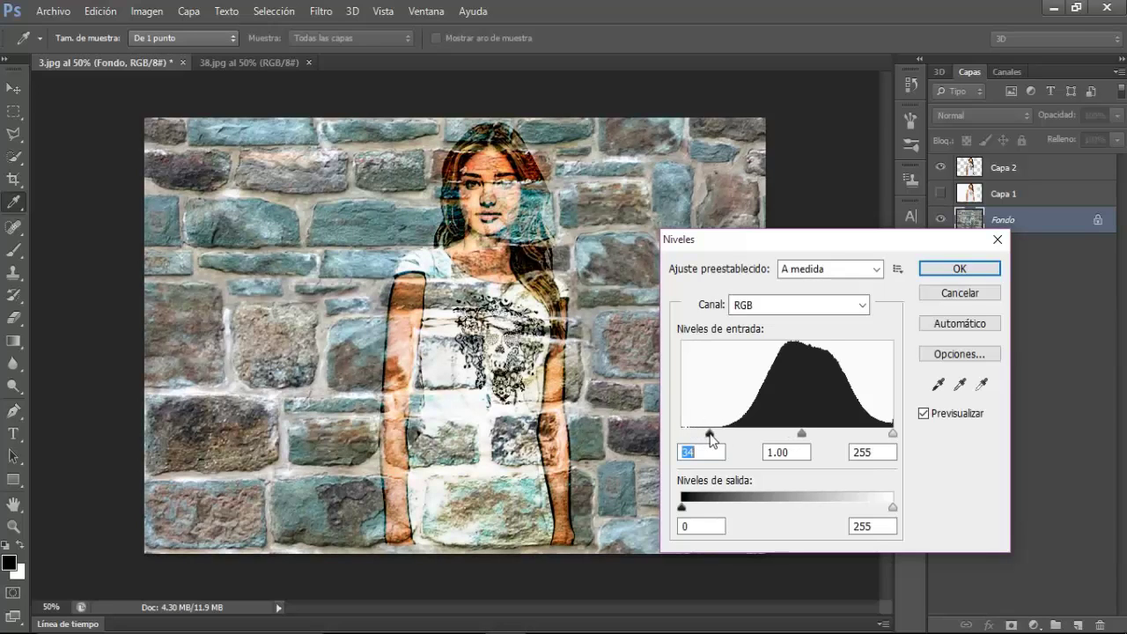
{"action": "left_click_drag", "start_coordinate": [893, 434], "coordinate": [882, 433]}
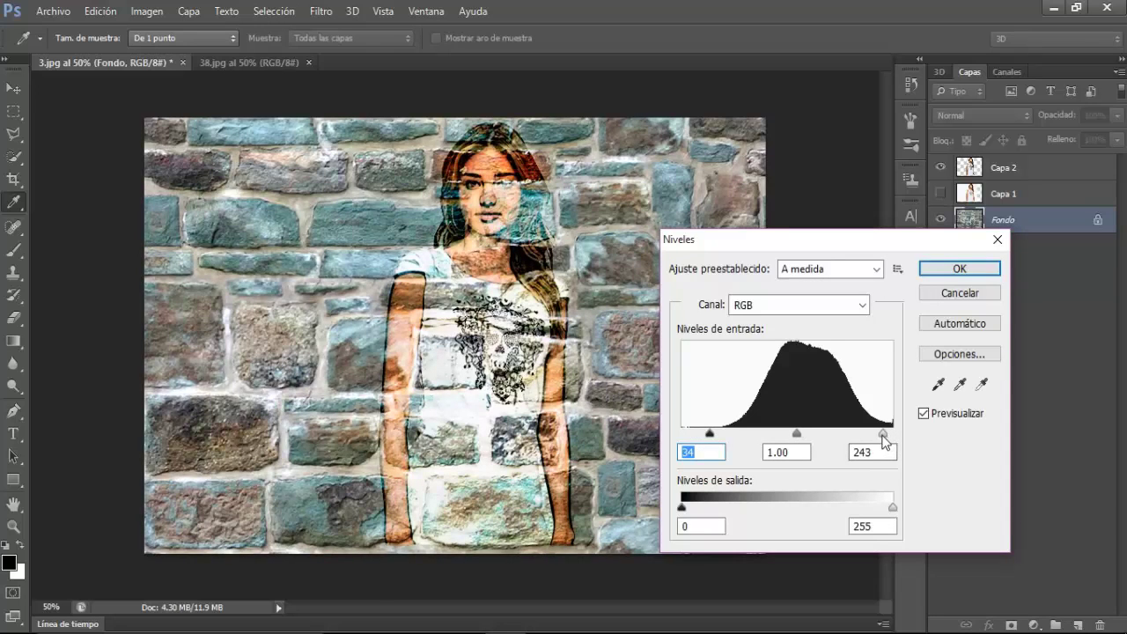
{"action": "left_click_drag", "start_coordinate": [716, 436], "coordinate": [728, 436]}
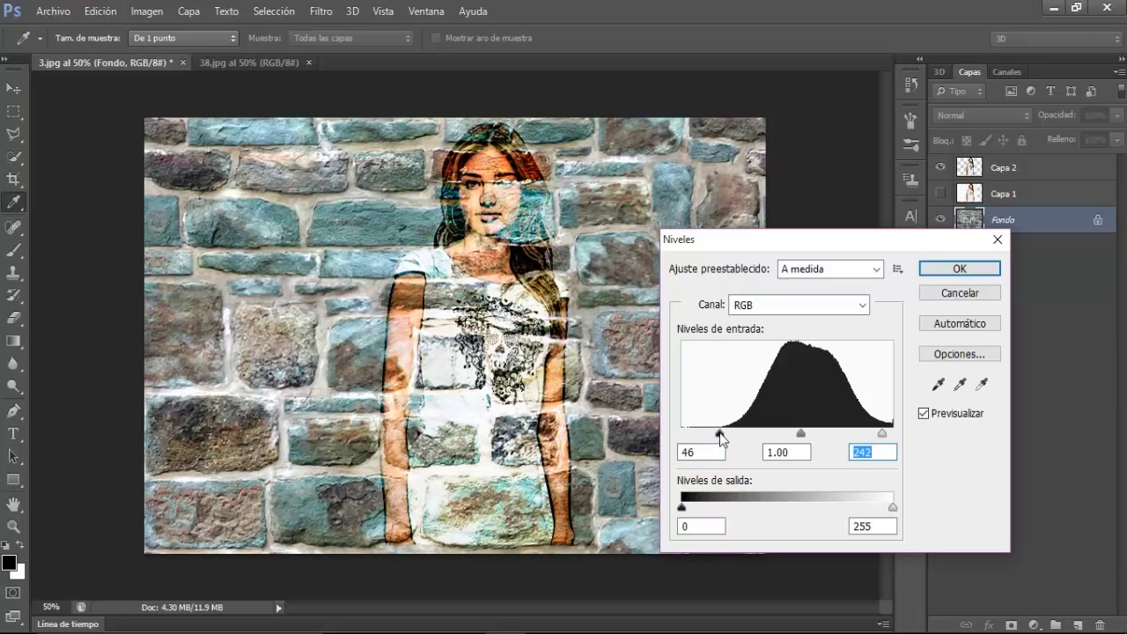
{"action": "left_click_drag", "start_coordinate": [801, 434], "coordinate": [793, 434]}
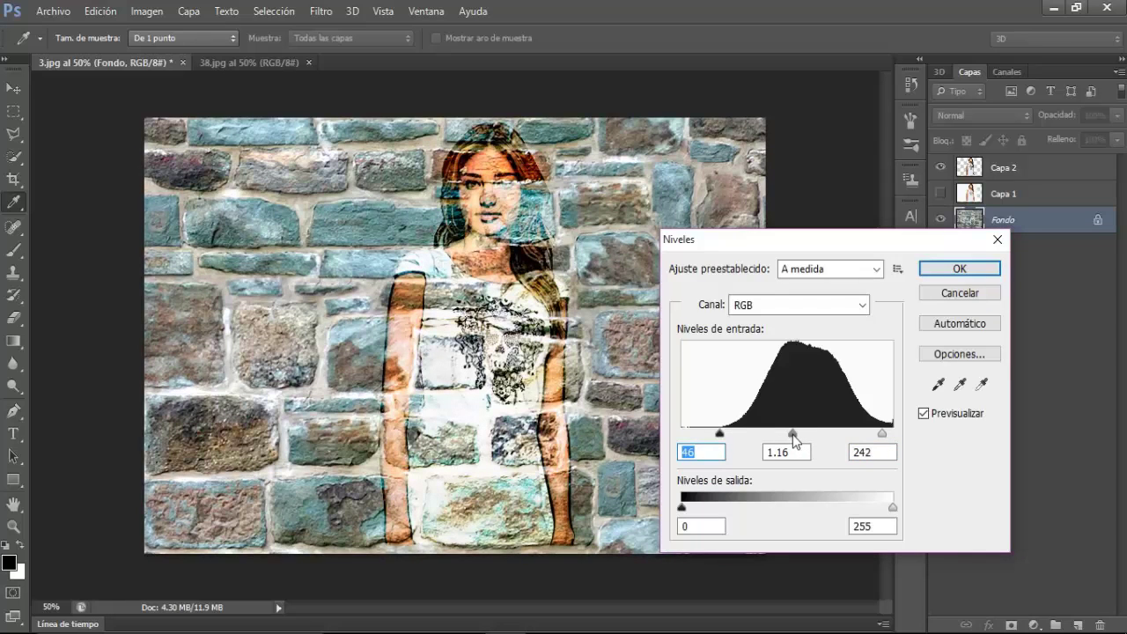
{"action": "left_click", "coordinate": [793, 434]}
{"action": "left_click_drag", "start_coordinate": [722, 432], "coordinate": [725, 431]}
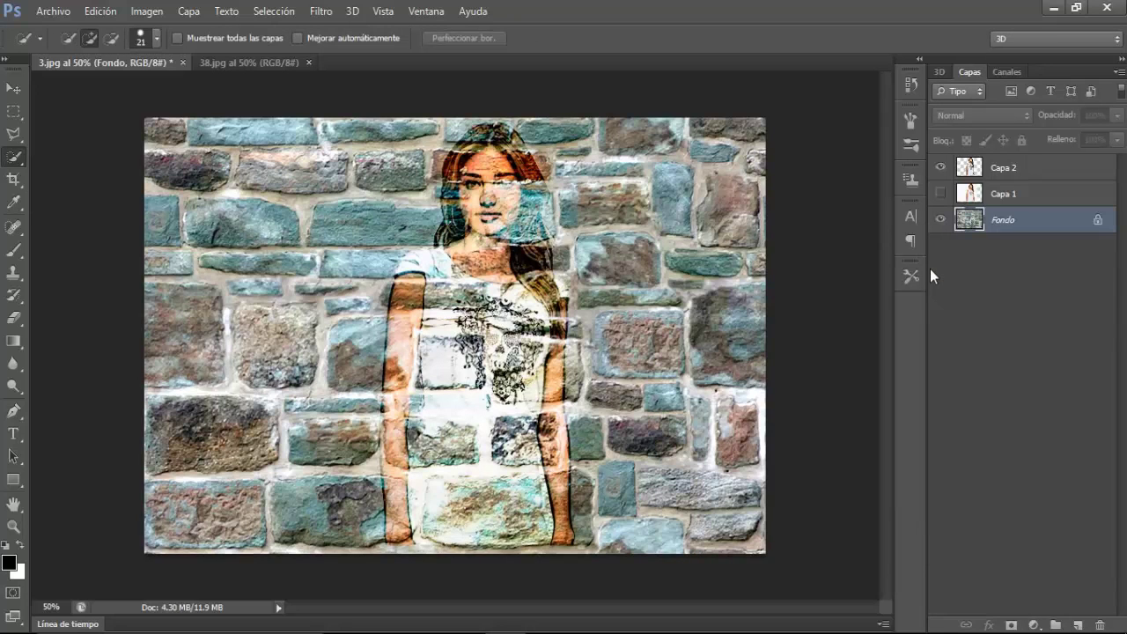
Duplicate the wall as Fondo copia on top of the stack and give it an inverted black mask
{"action": "right_click", "coordinate": [1033, 229]}
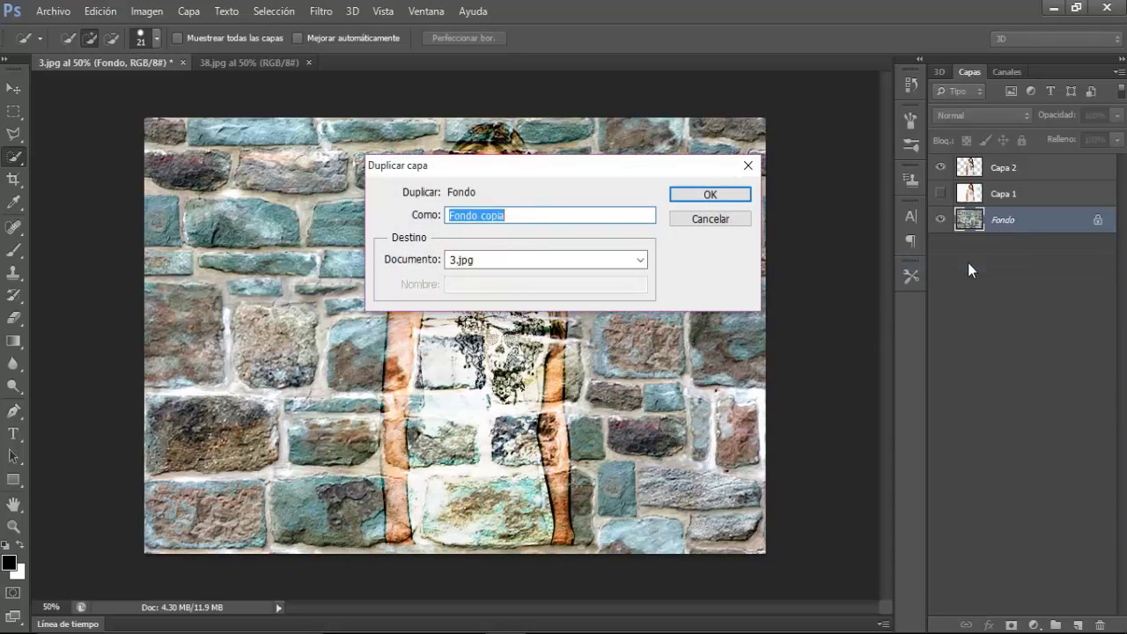
{"action": "left_click", "coordinate": [729, 193]}
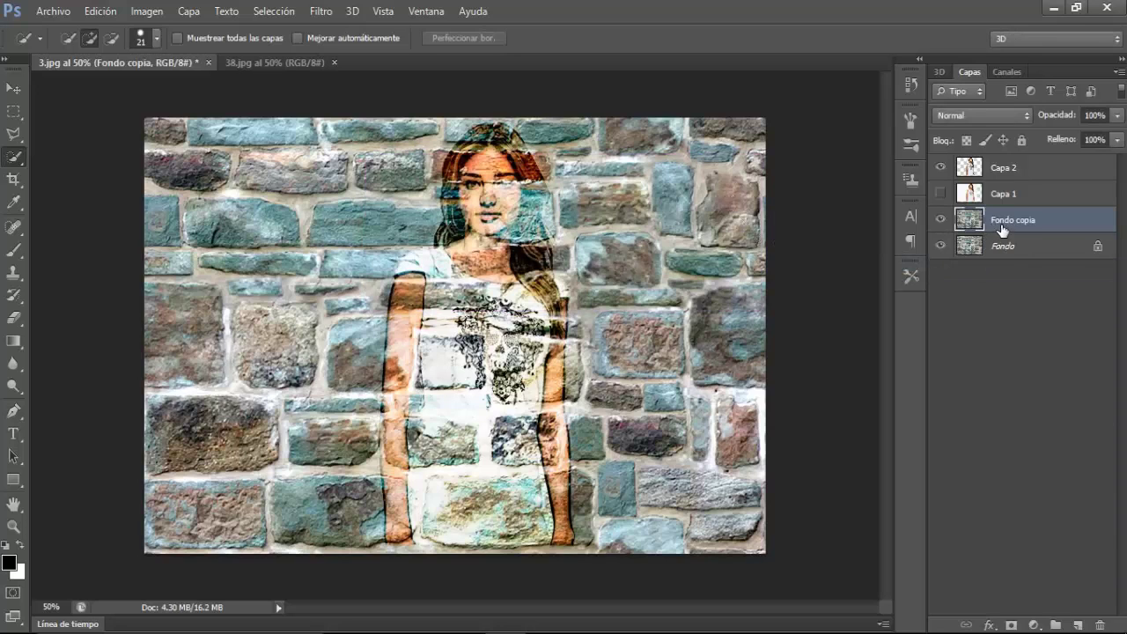
{"action": "left_click_drag", "start_coordinate": [997, 225], "coordinate": [994, 167]}
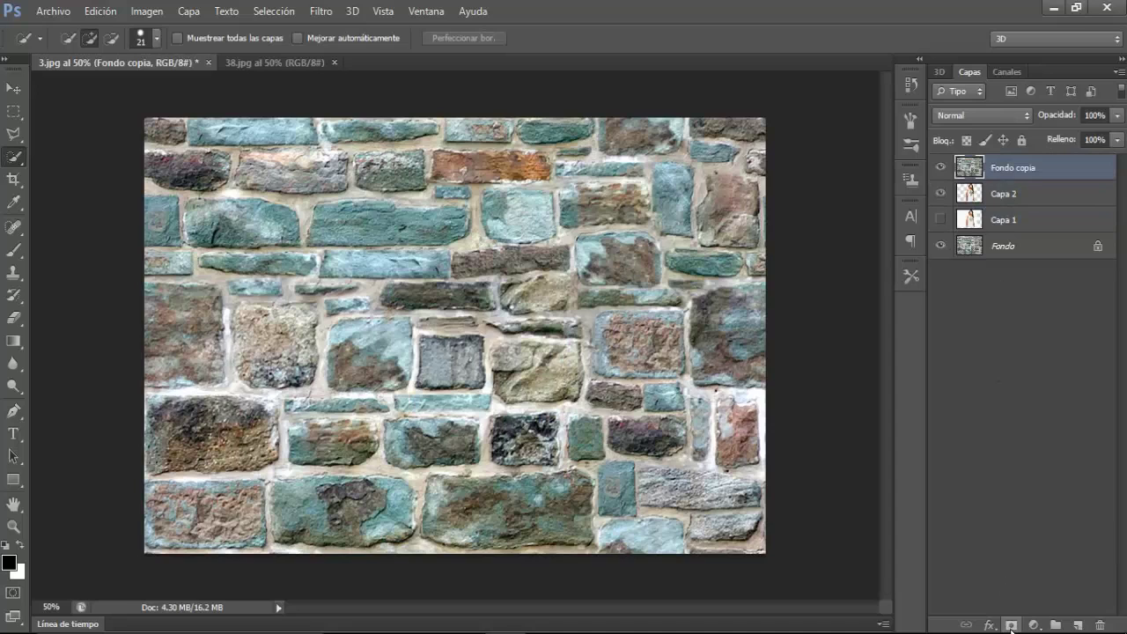
{"action": "left_click", "coordinate": [1012, 625]}
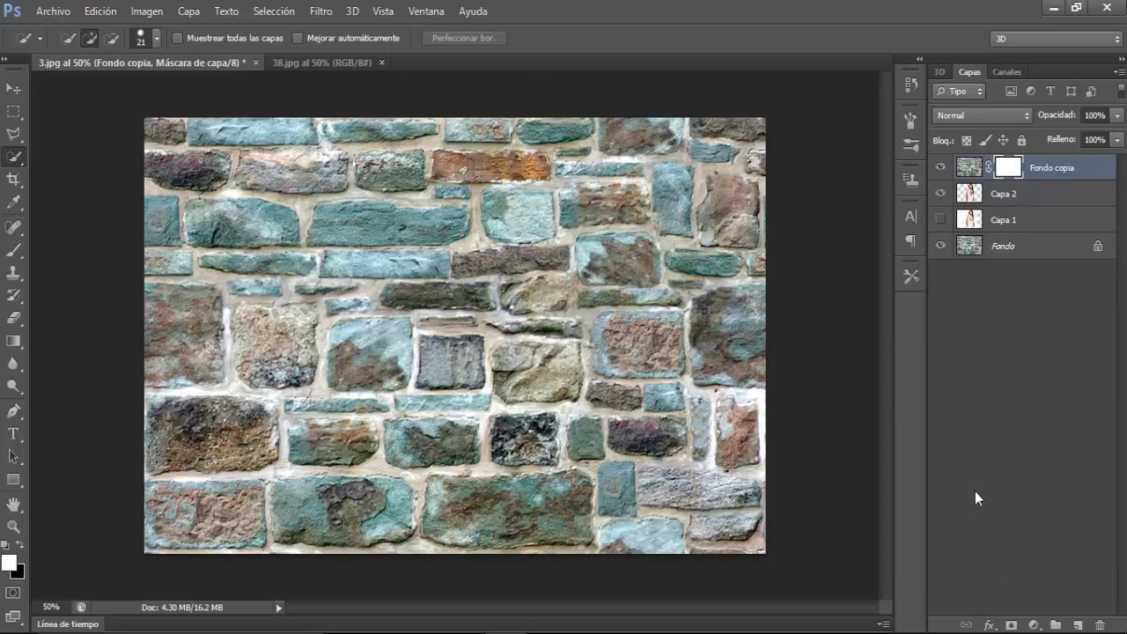
{"action": "key", "text": "ctrl+i"}
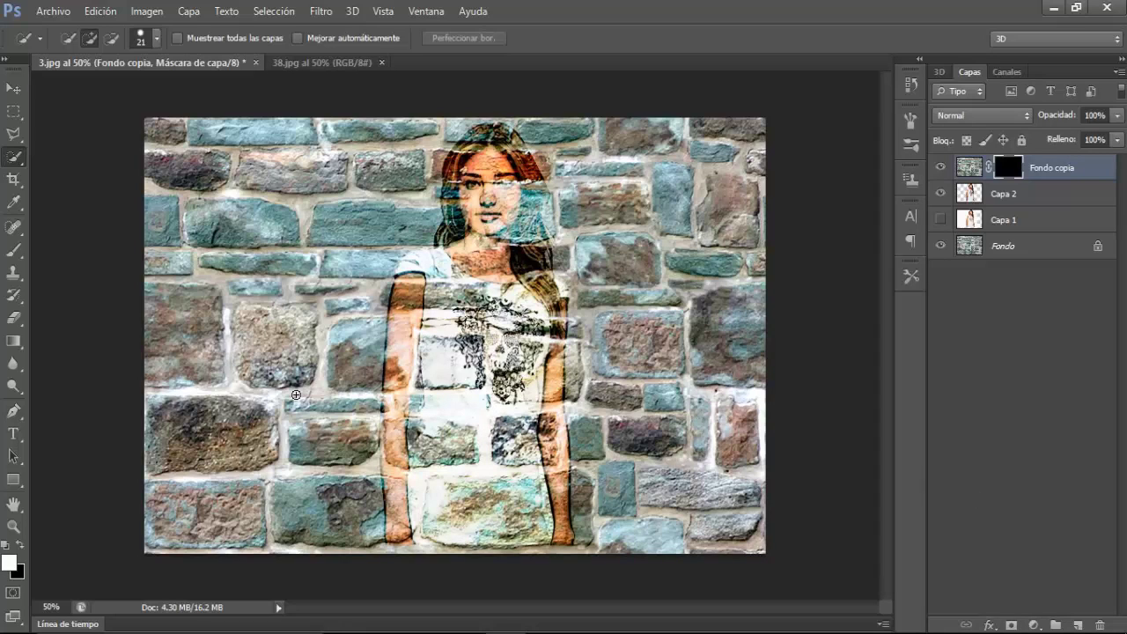
Switch to the Brush tool and load the Pinceles naturales 2 brush set, replacing current brushes
{"action": "left_click", "coordinate": [14, 249]}
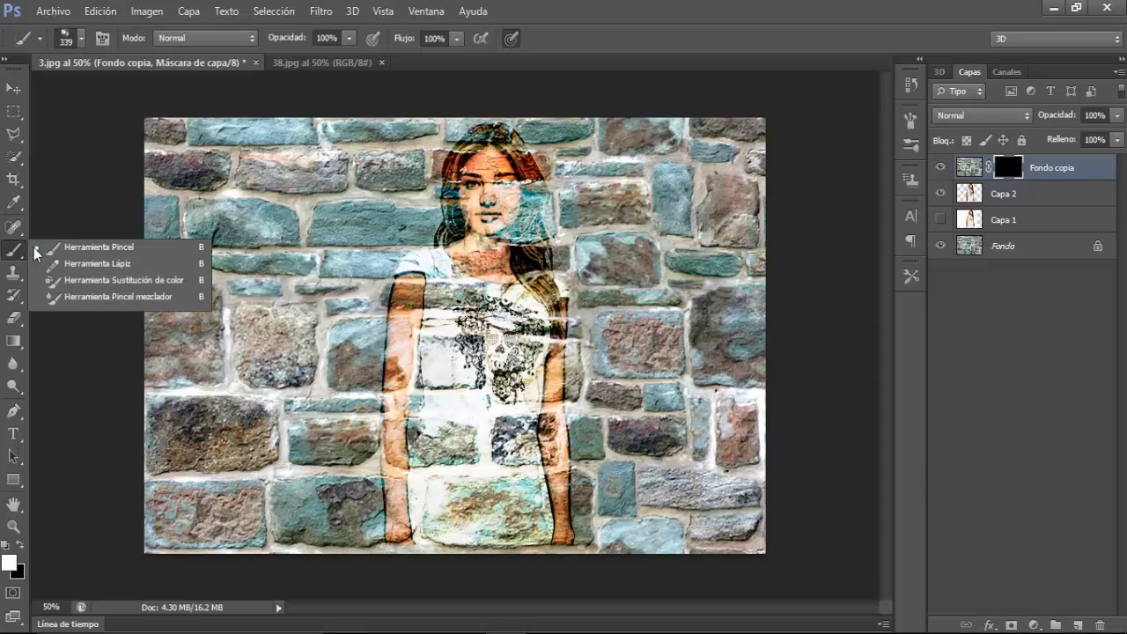
{"action": "left_click", "coordinate": [99, 250]}
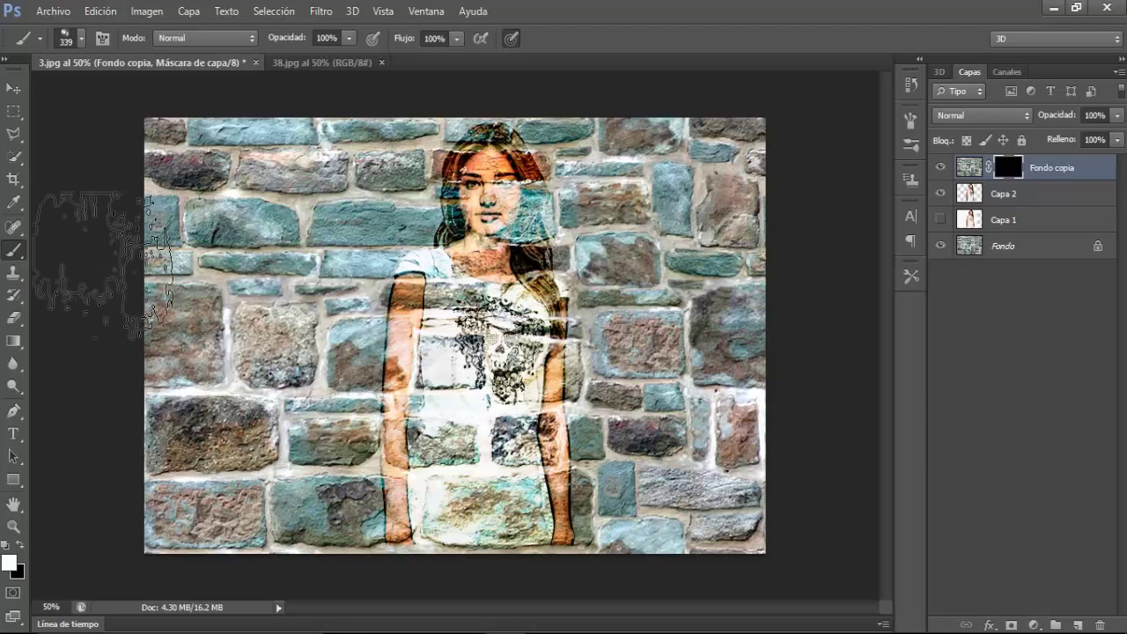
{"action": "left_click", "coordinate": [80, 38]}
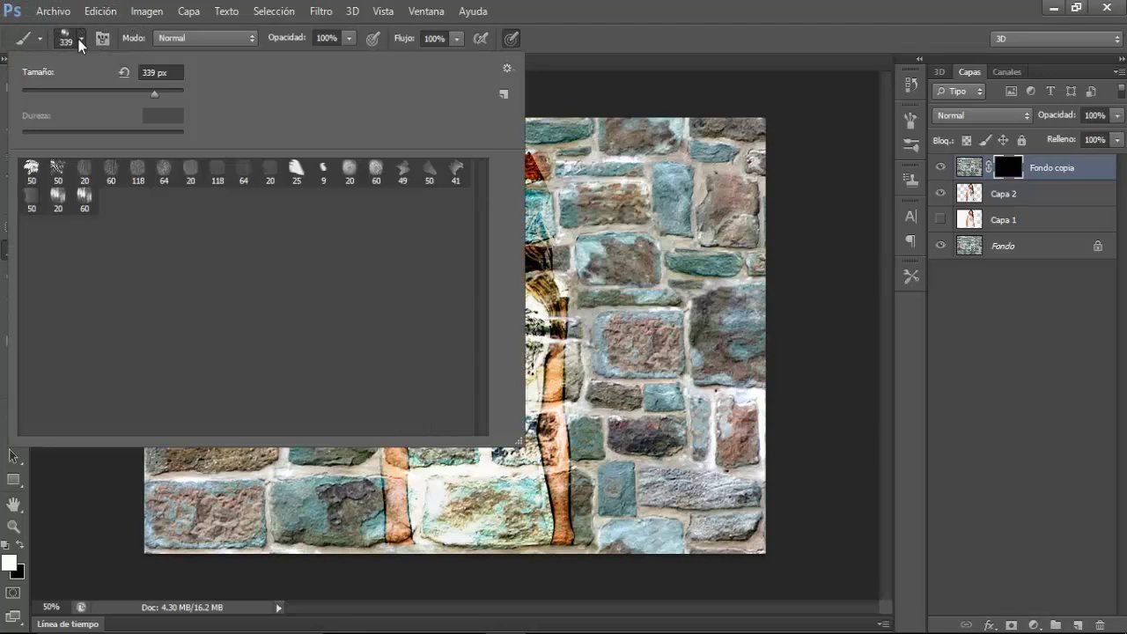
{"action": "left_click", "coordinate": [507, 70]}
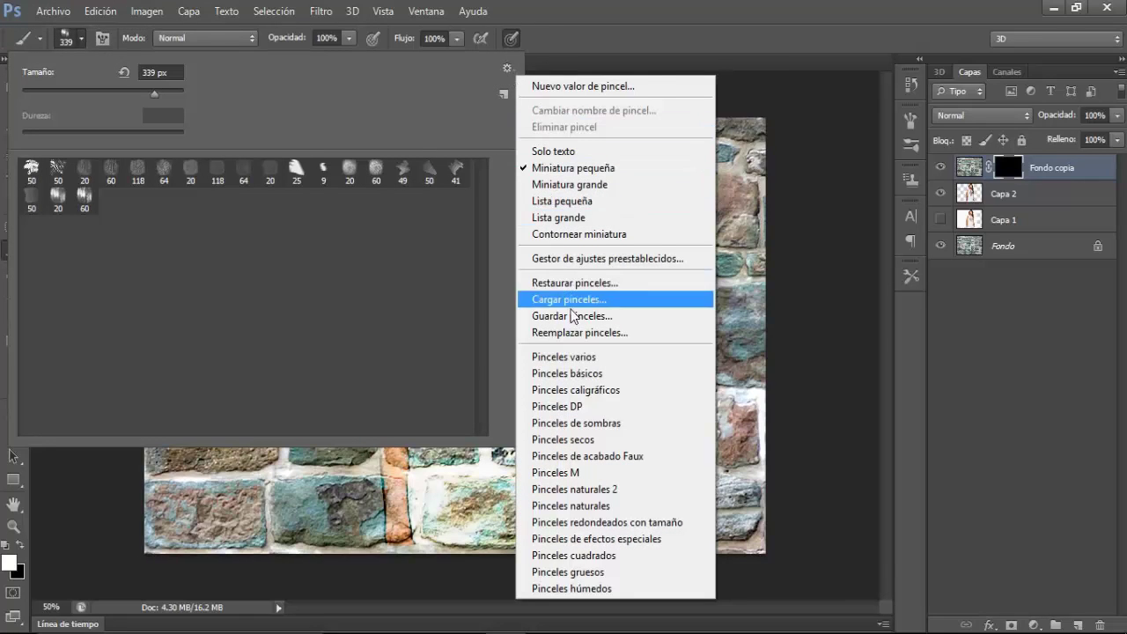
{"action": "left_click", "coordinate": [583, 491]}
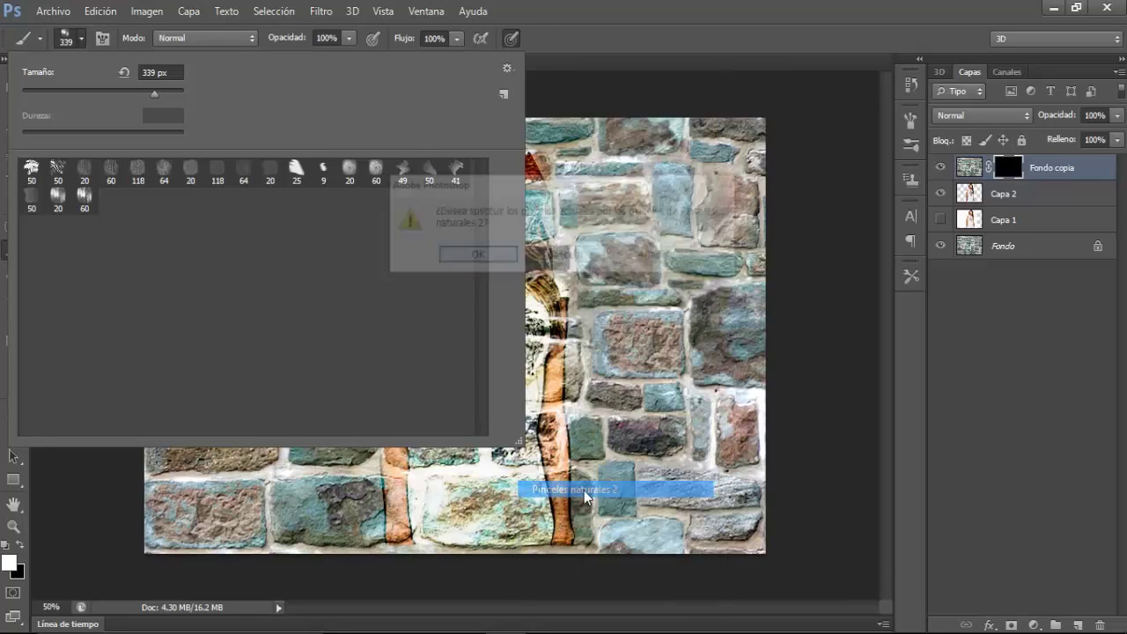
{"action": "left_click", "coordinate": [485, 261]}
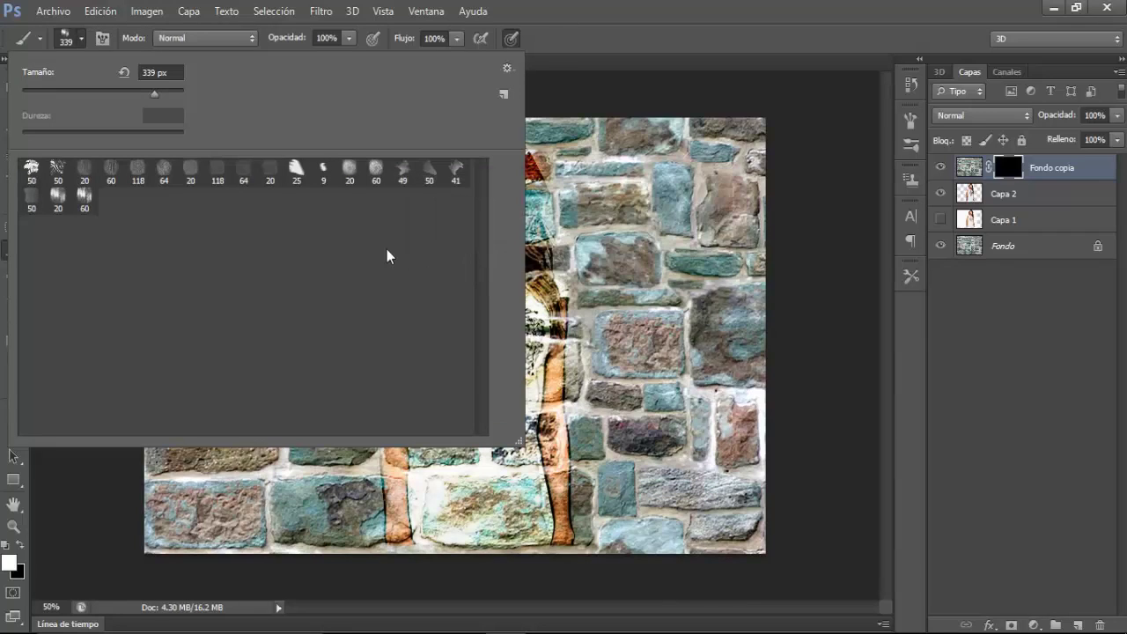
Paint white on the Fondo copia mask with a 396 px textured tip over the lower legs
{"action": "left_click", "coordinate": [85, 202]}
{"action": "double_click", "coordinate": [86, 202]}
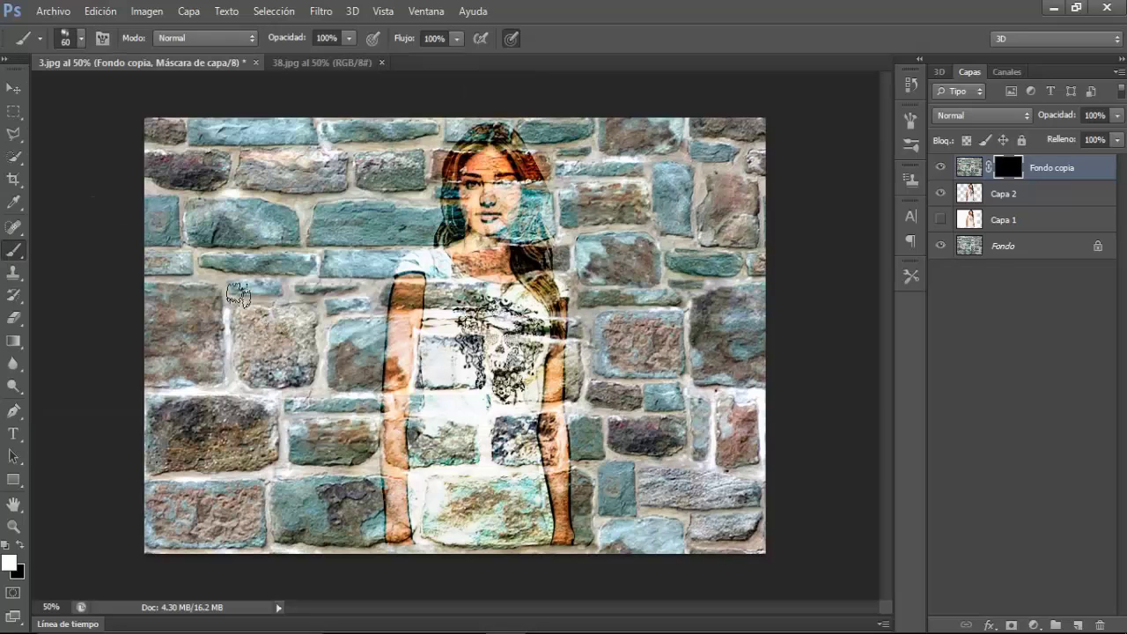
{"action": "left_click_drag", "start_coordinate": [238, 302], "coordinate": [311, 313]}
{"action": "left_click_drag", "start_coordinate": [434, 416], "coordinate": [440, 421]}
{"action": "left_click_drag", "start_coordinate": [432, 573], "coordinate": [475, 572]}
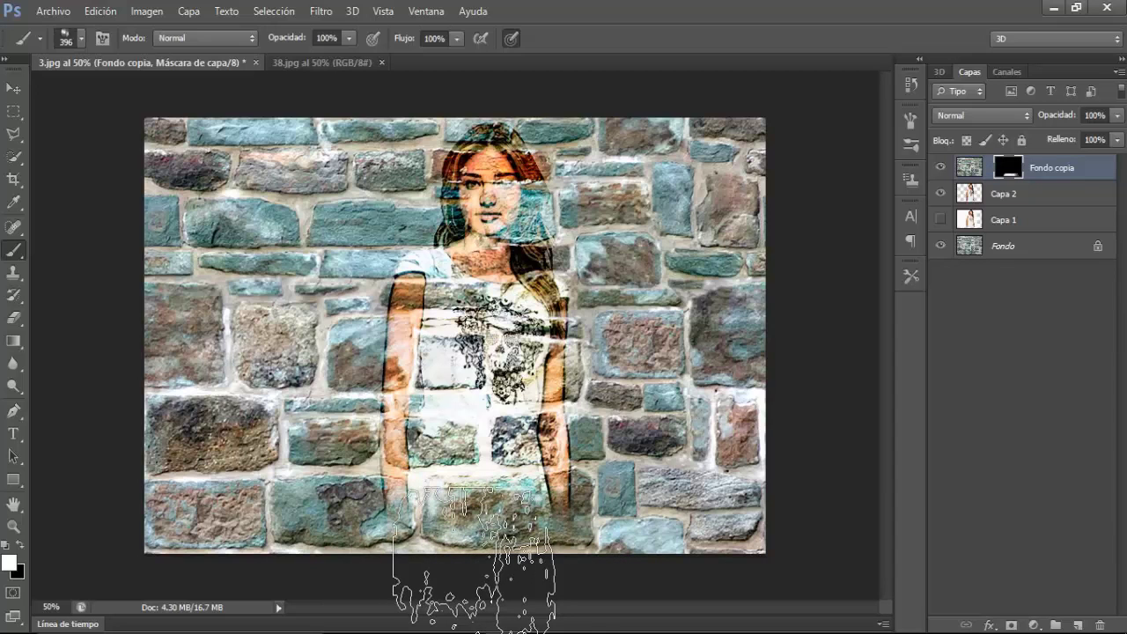
Add a Hue/Saturation adjustment above Fondo with Lightness -20 to darken the wall
{"action": "left_click", "coordinate": [1009, 248]}
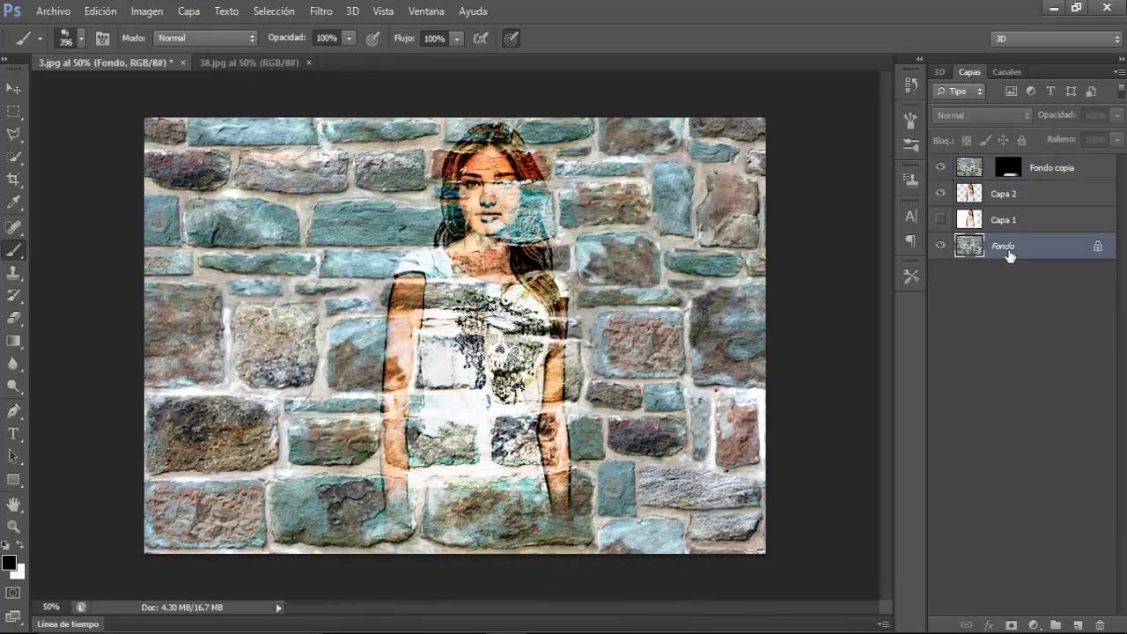
{"action": "left_click", "coordinate": [1034, 625]}
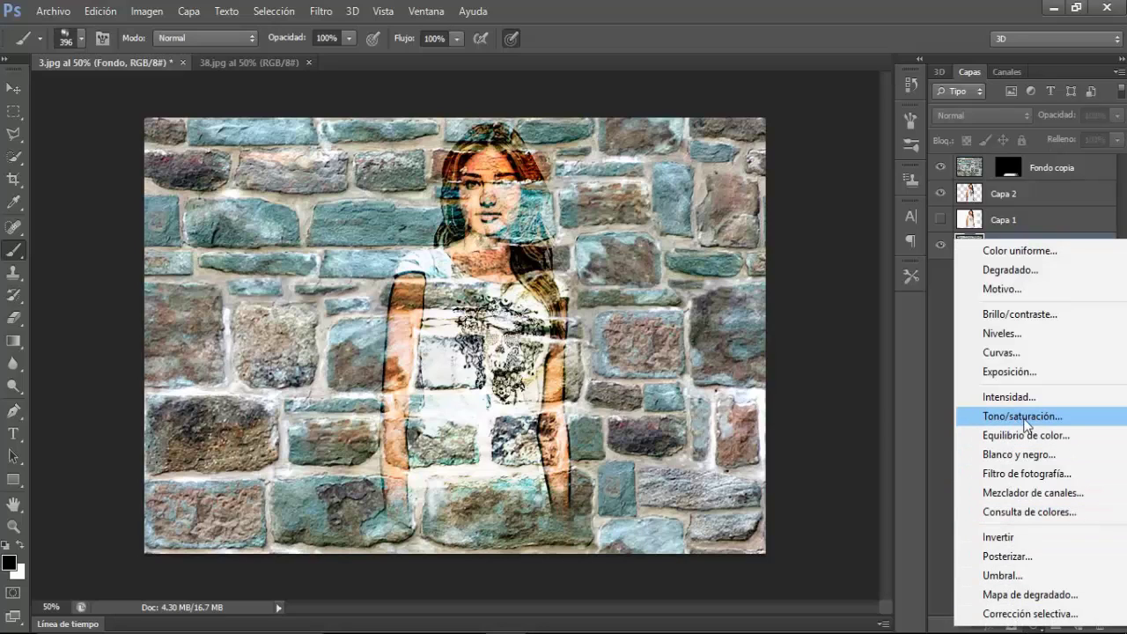
{"action": "left_click", "coordinate": [1014, 416]}
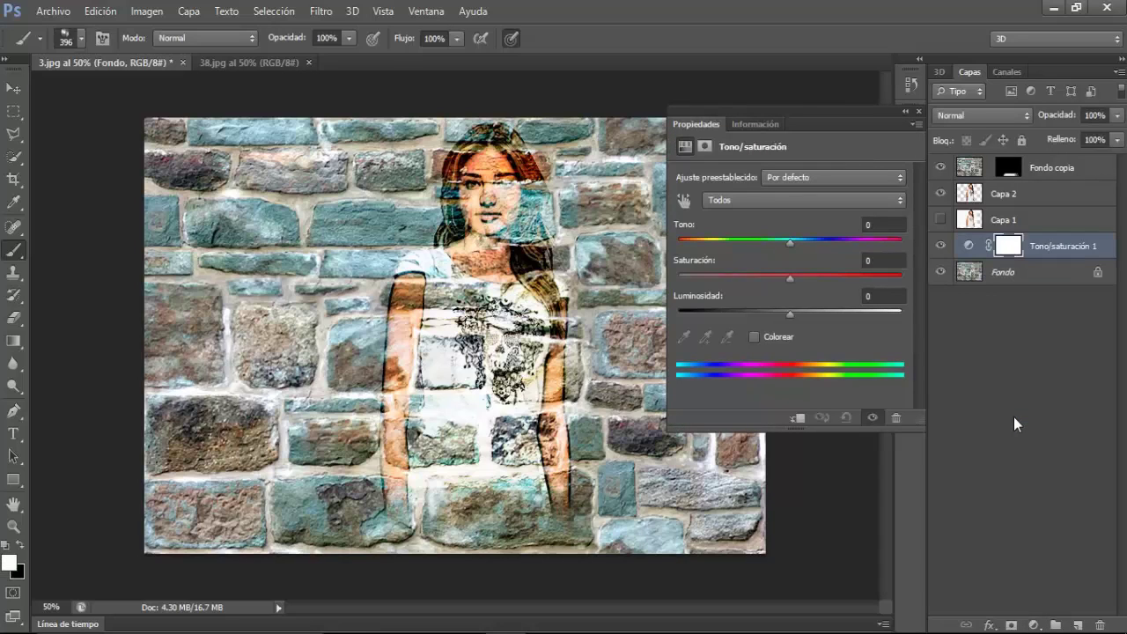
{"action": "left_click_drag", "start_coordinate": [792, 318], "coordinate": [772, 319]}
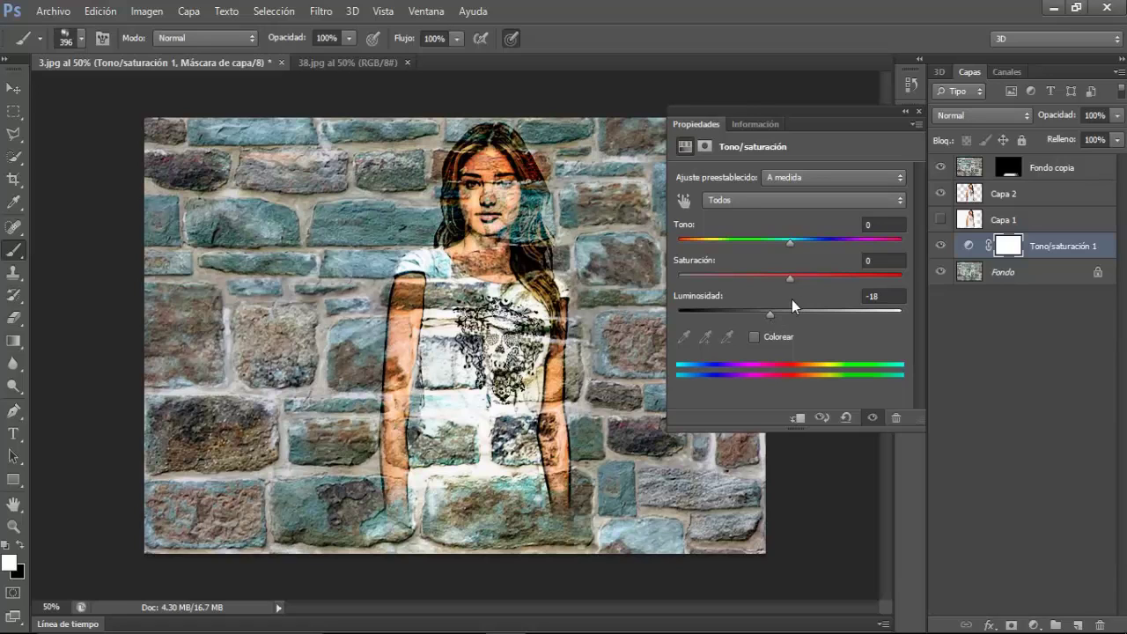
{"action": "left_click_drag", "start_coordinate": [773, 321], "coordinate": [769, 313]}
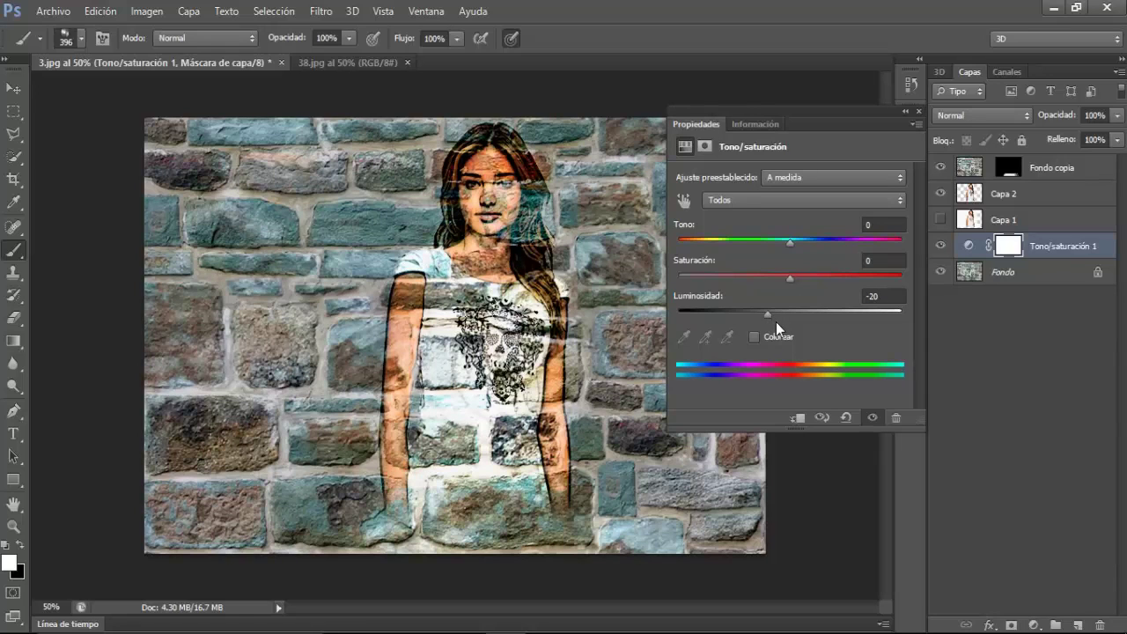
{"action": "left_click", "coordinate": [918, 114]}
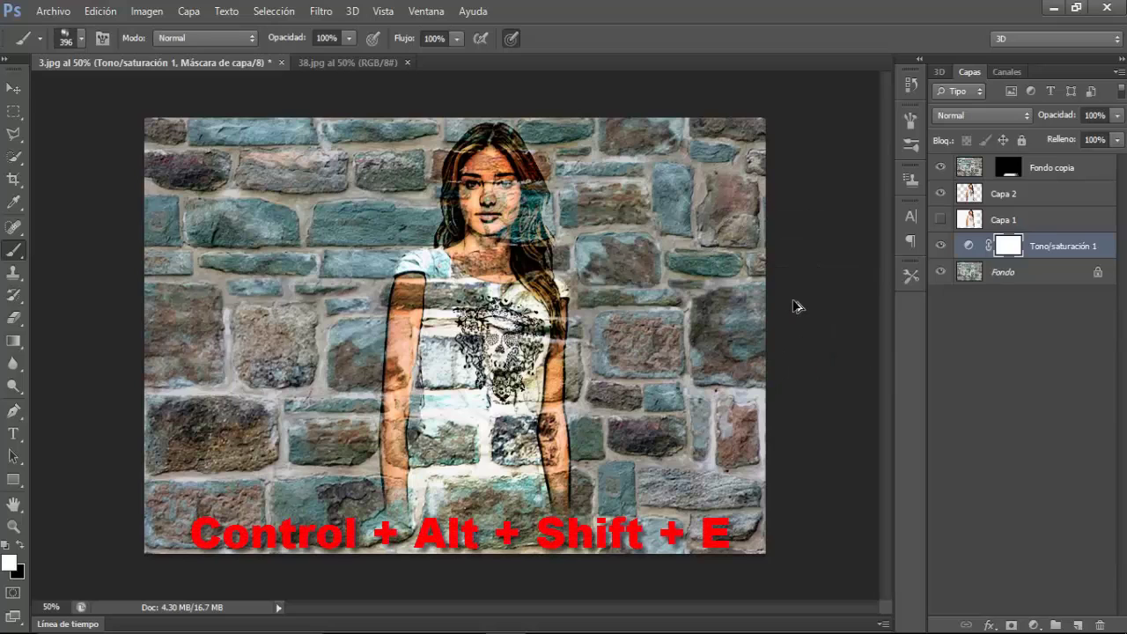
Stamp visible layers into Capa 3, move it to the top, and hide all other layers
{"action": "key", "text": "ctrl+alt+shift+e"}
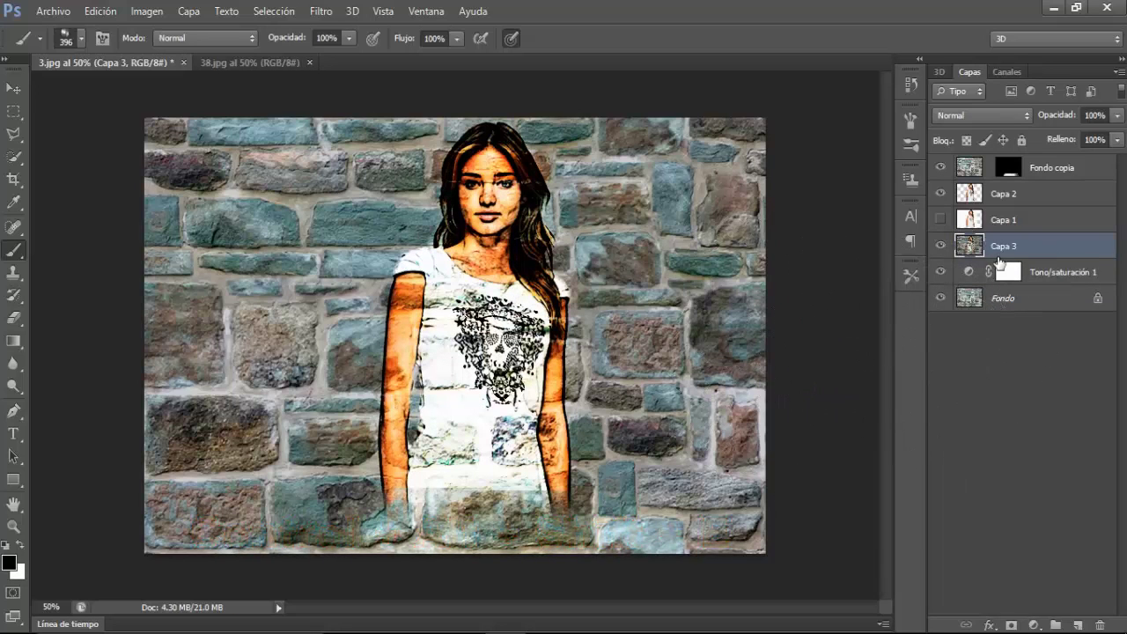
{"action": "left_click_drag", "start_coordinate": [1001, 253], "coordinate": [1000, 165]}
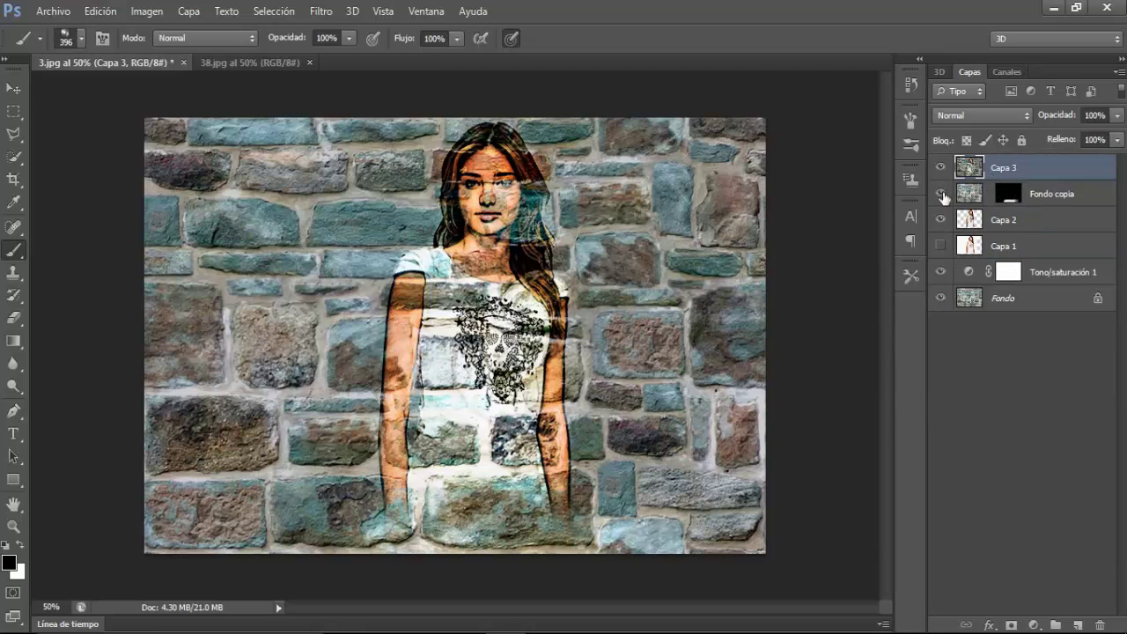
{"action": "left_click_drag", "start_coordinate": [940, 199], "coordinate": [942, 299]}
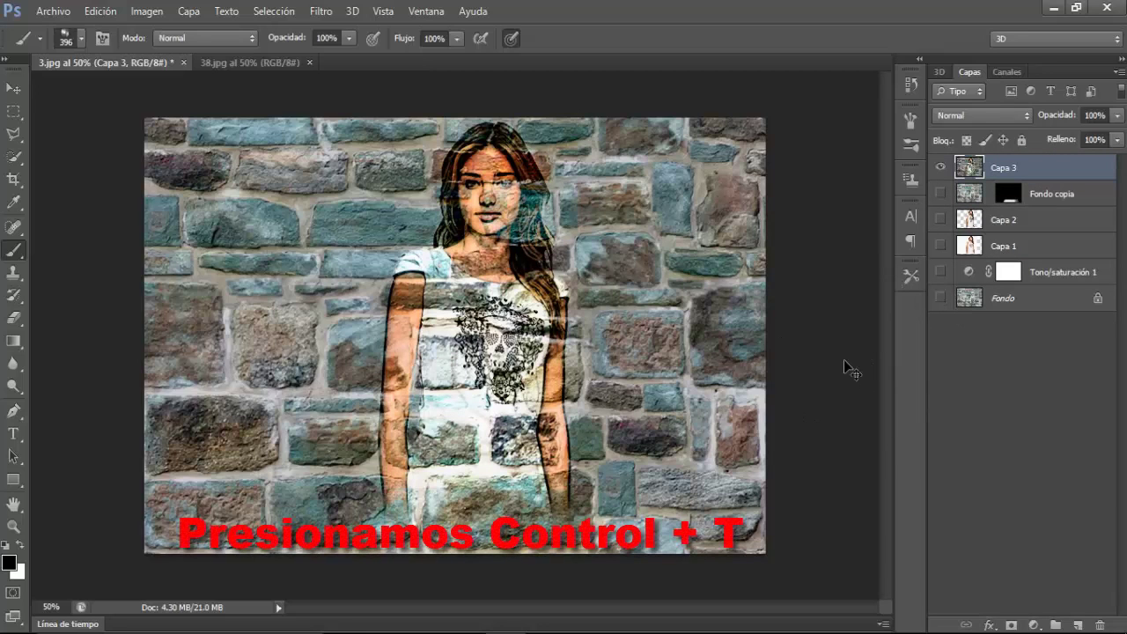
Perspective-transform Capa 3 with its bottom edge widened, then fit the image on screen
{"action": "key", "text": "ctrl+t"}
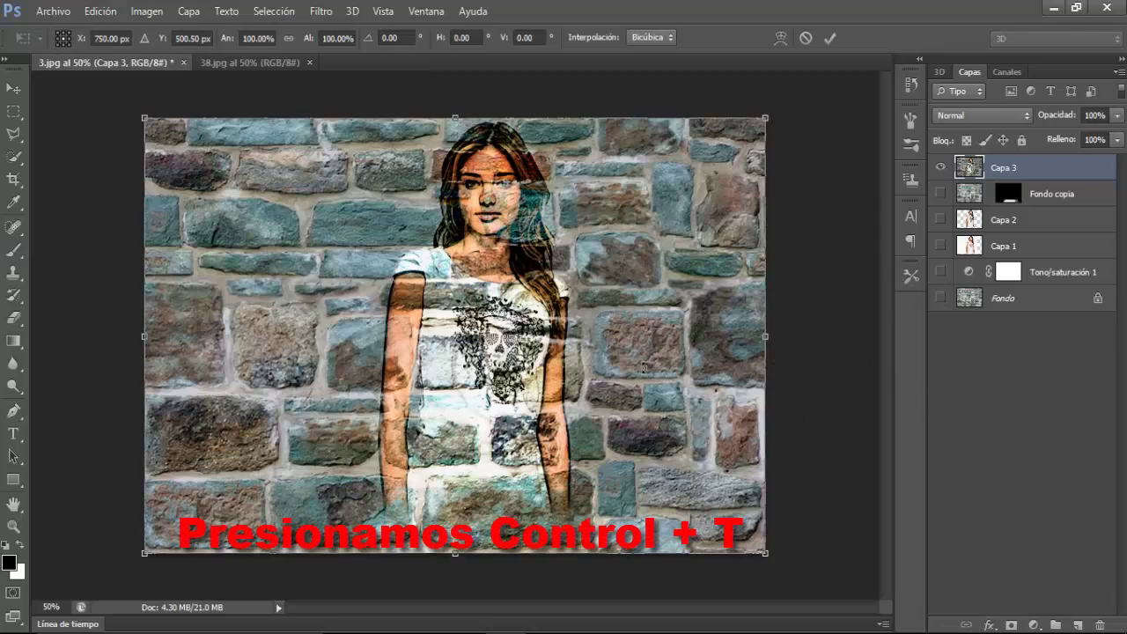
{"action": "right_click", "coordinate": [629, 365]}
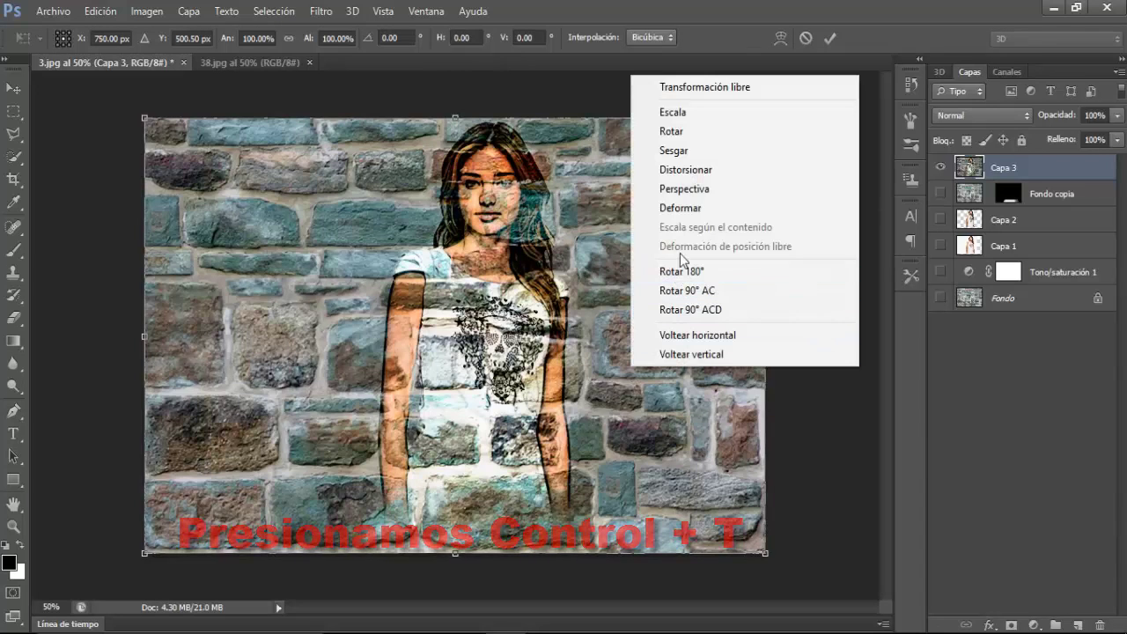
{"action": "left_click", "coordinate": [684, 192]}
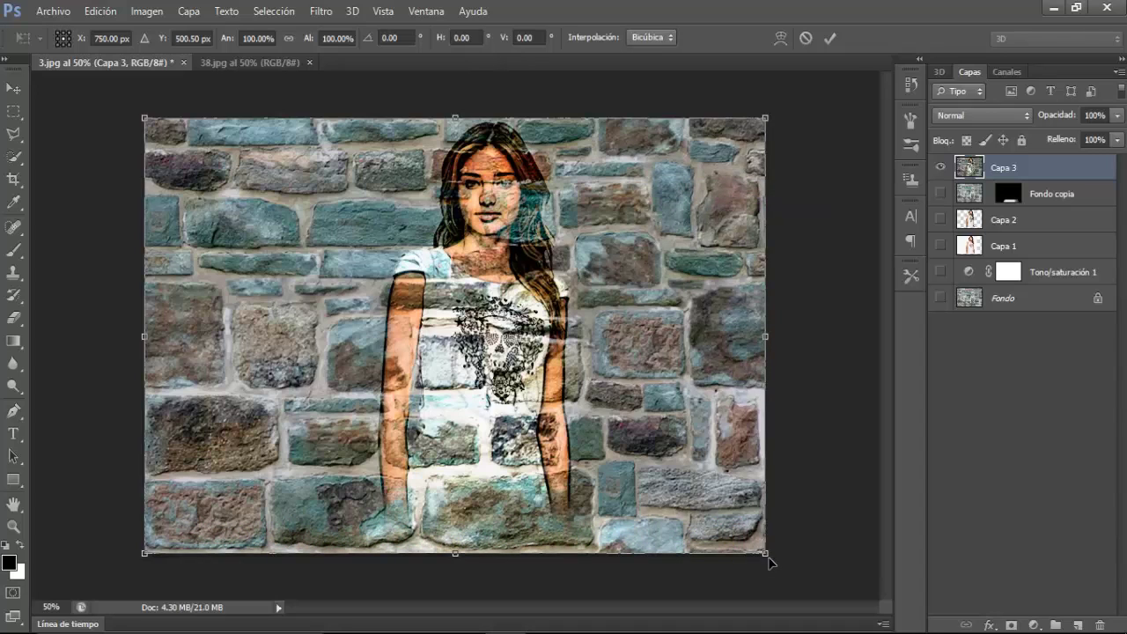
{"action": "left_click_drag", "start_coordinate": [769, 558], "coordinate": [845, 562]}
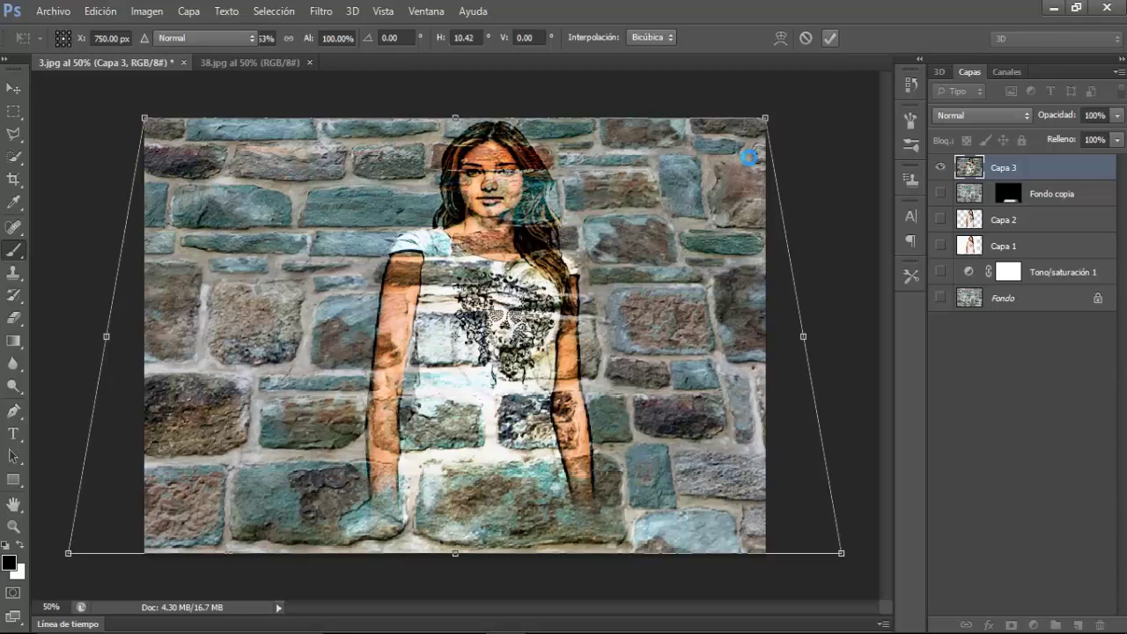
{"action": "left_click", "coordinate": [832, 44]}
{"action": "key", "text": "b"}
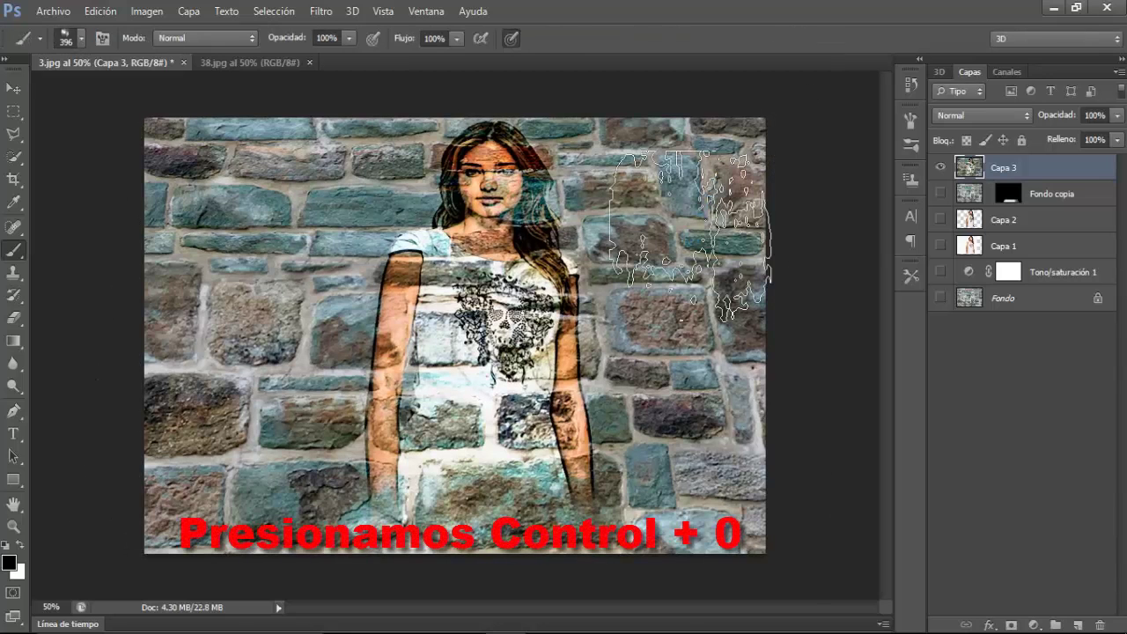
{"action": "key", "text": "ctrl+0"}
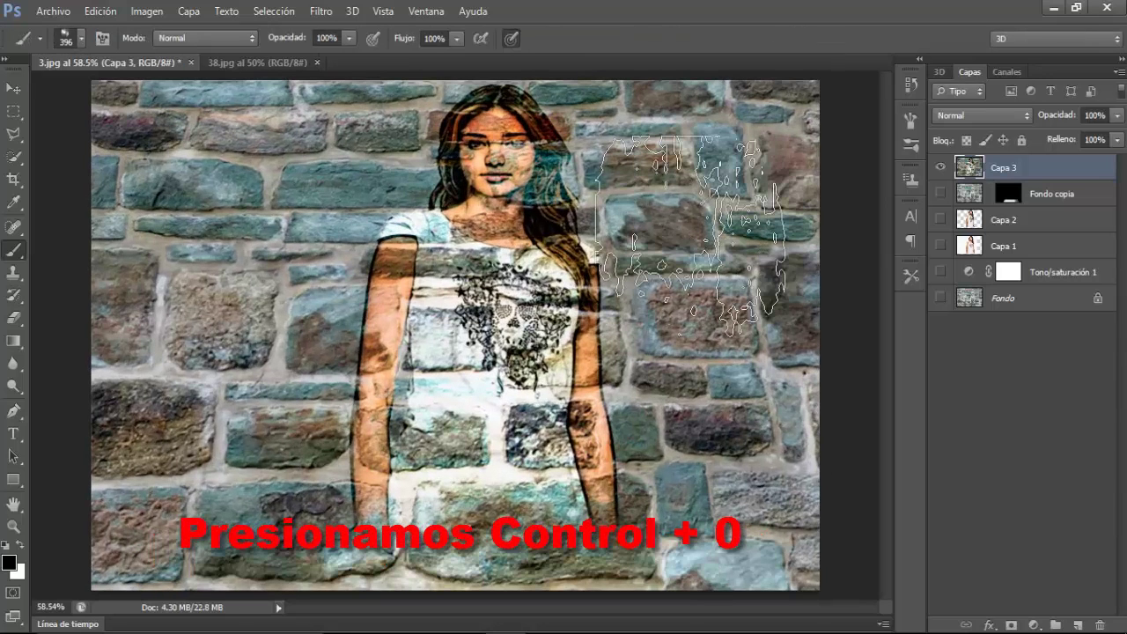